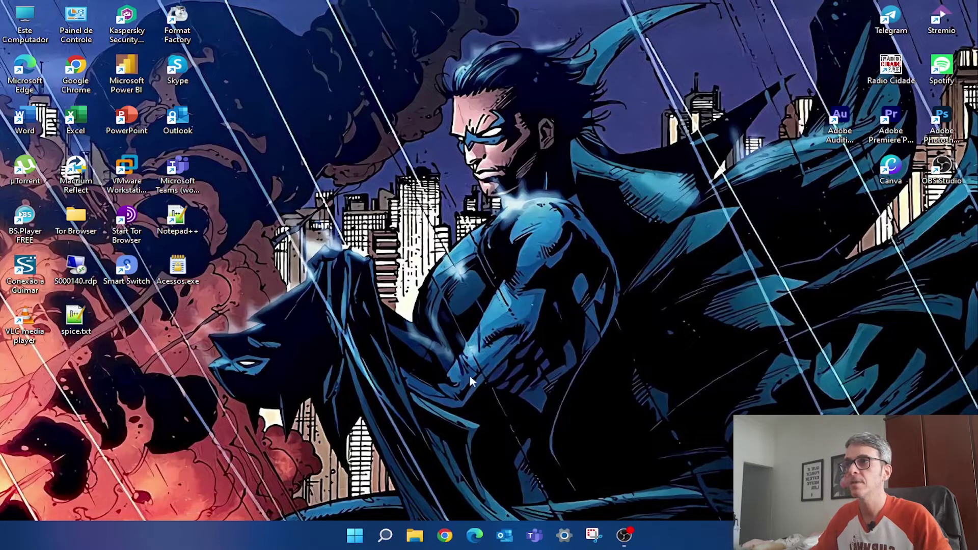
- Search Windows for 'ass' and launch Assistência Rápida from the best match
left_click(386, 539)
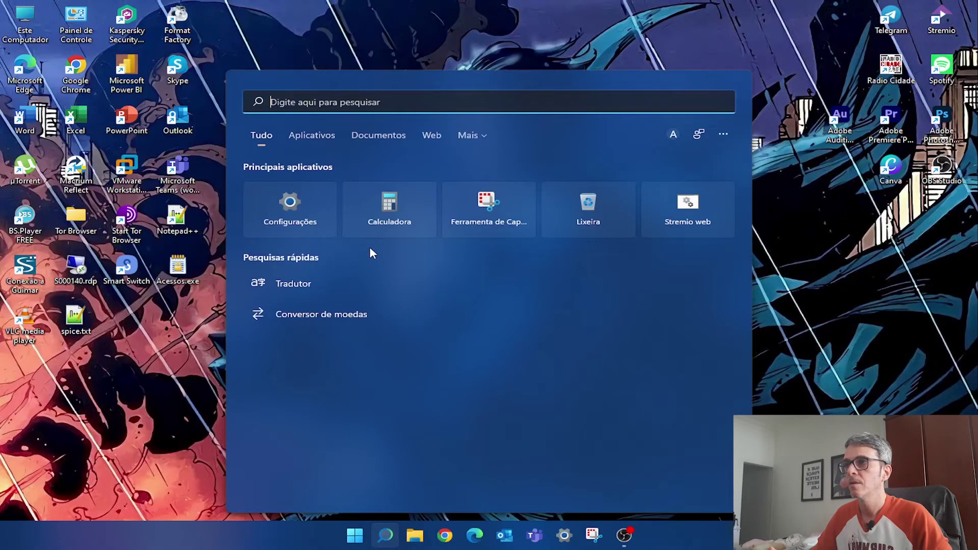
type("assistência Rápida")
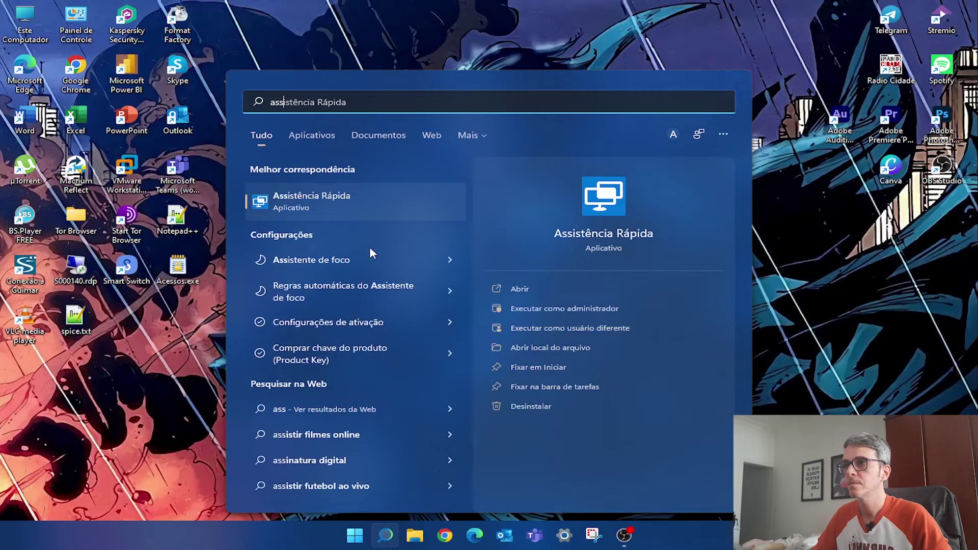
left_click(324, 201)
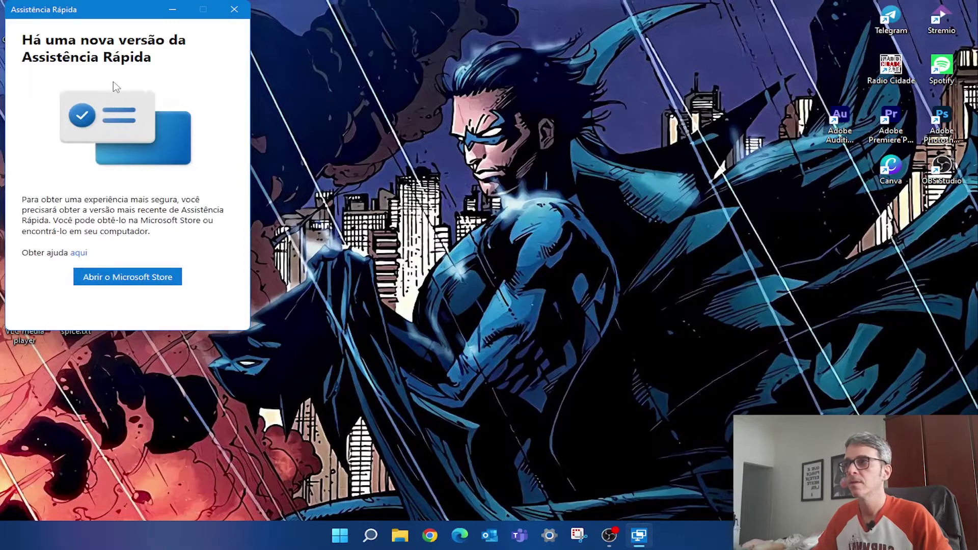
- Install the new Assistência Rápida version from its Microsoft Store page and open it
left_click(129, 280)
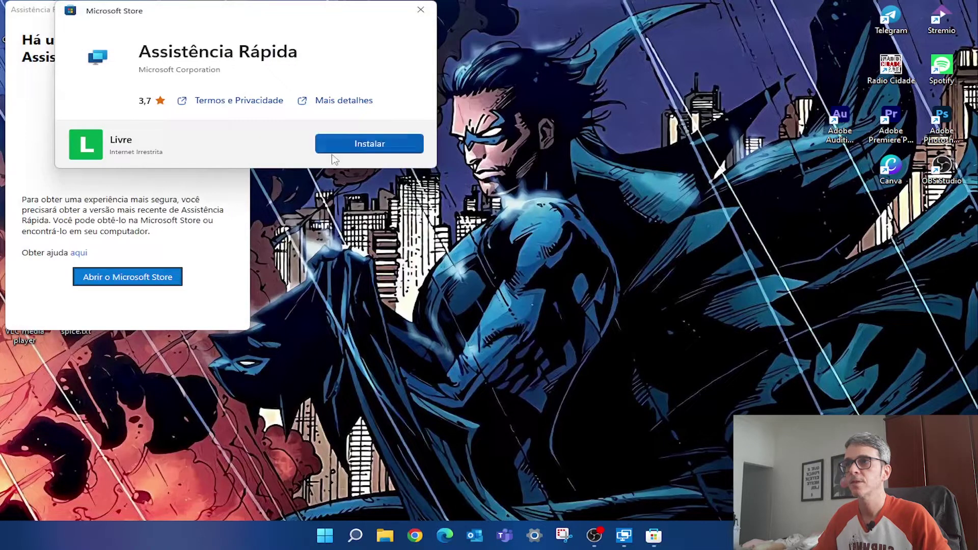
left_click(343, 145)
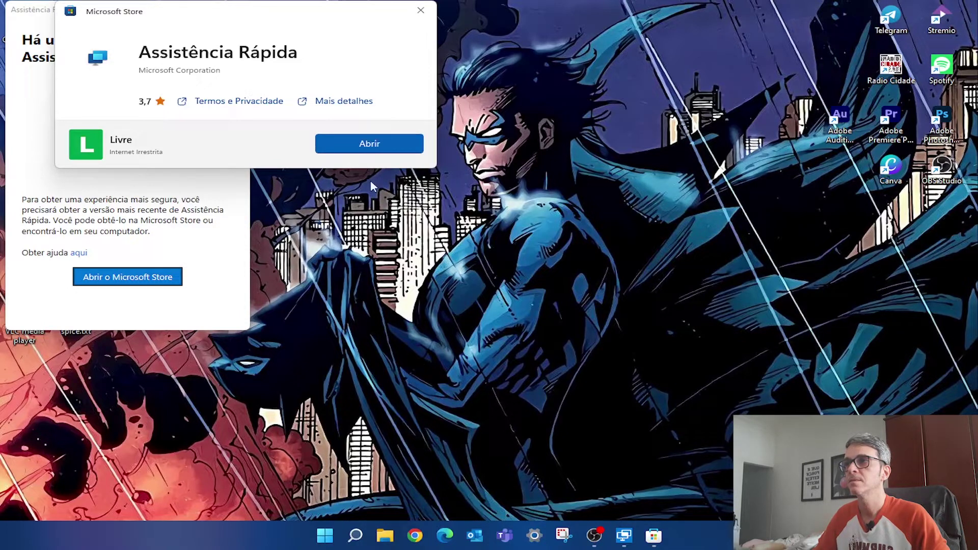
left_click(364, 147)
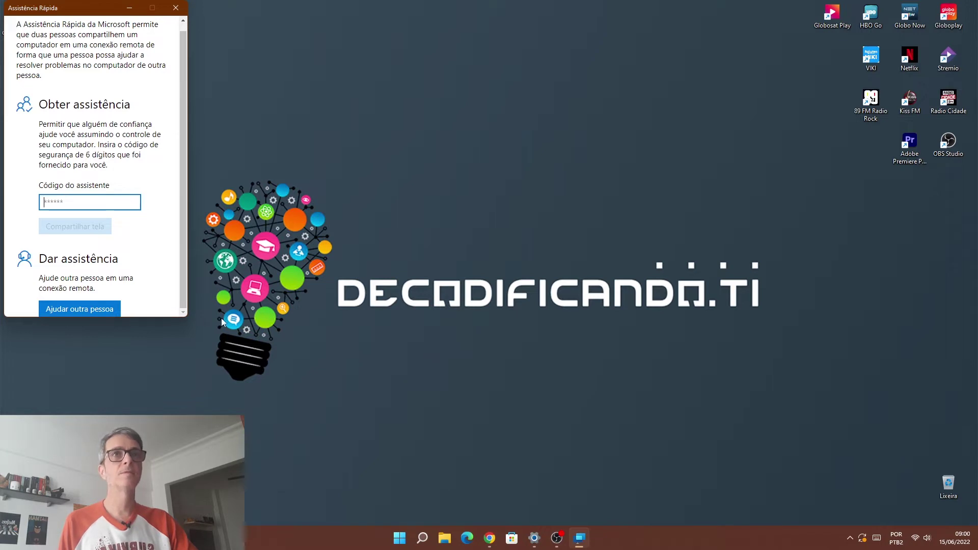
- Start helping from the helper PC, enter its security code on the other PC, and choose full control
left_click(96, 308)
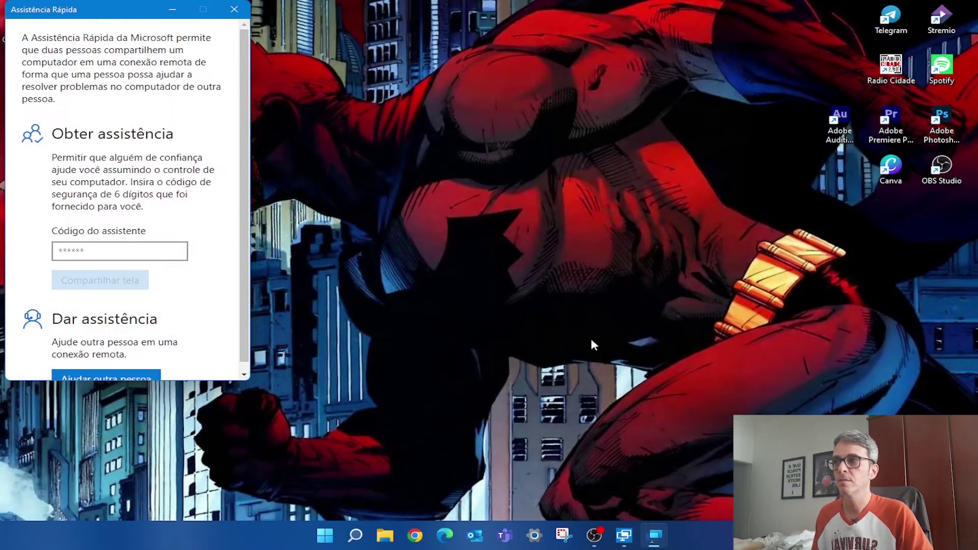
left_click(99, 252)
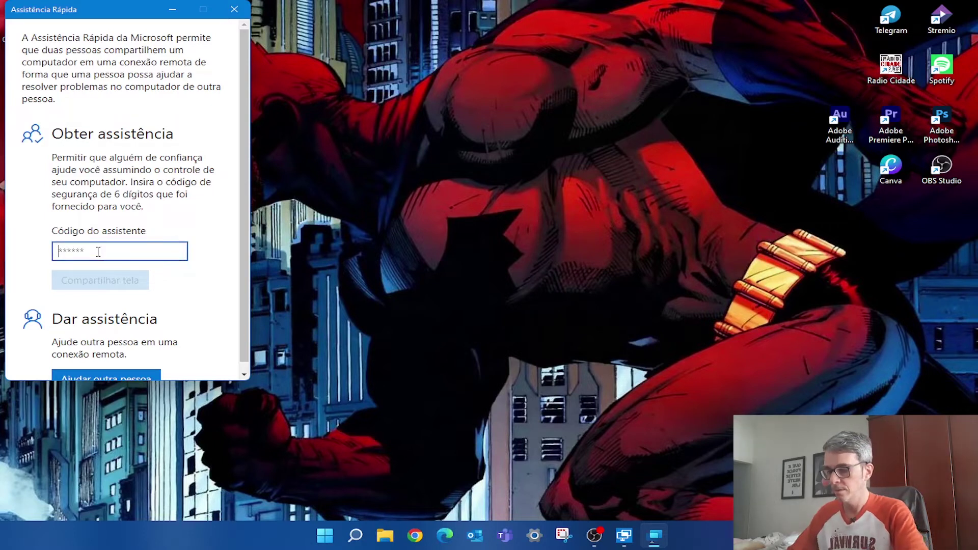
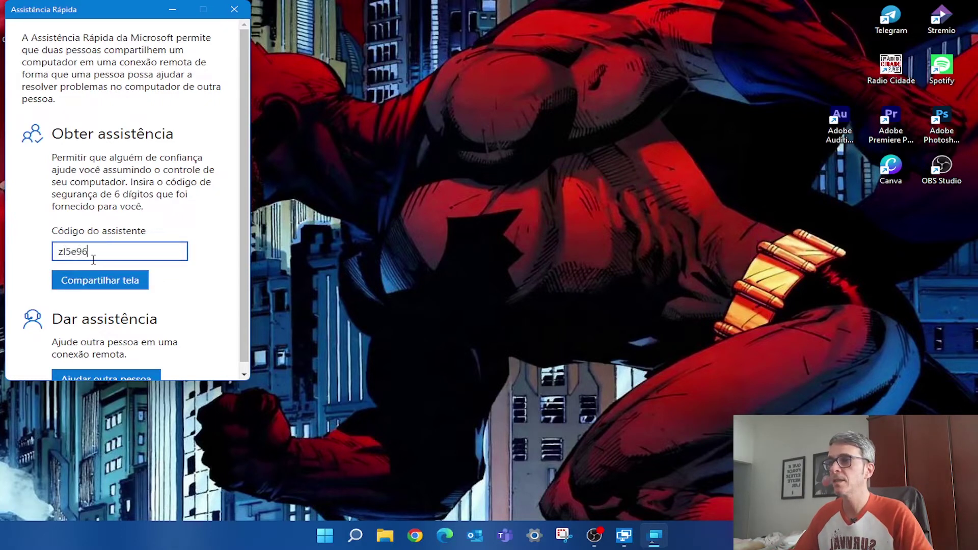
left_click(92, 280)
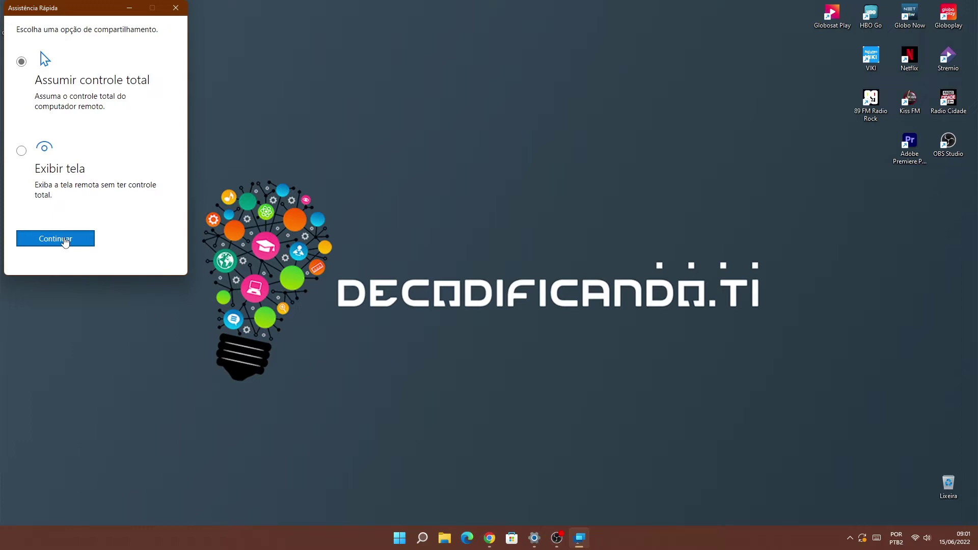
left_click(65, 242)
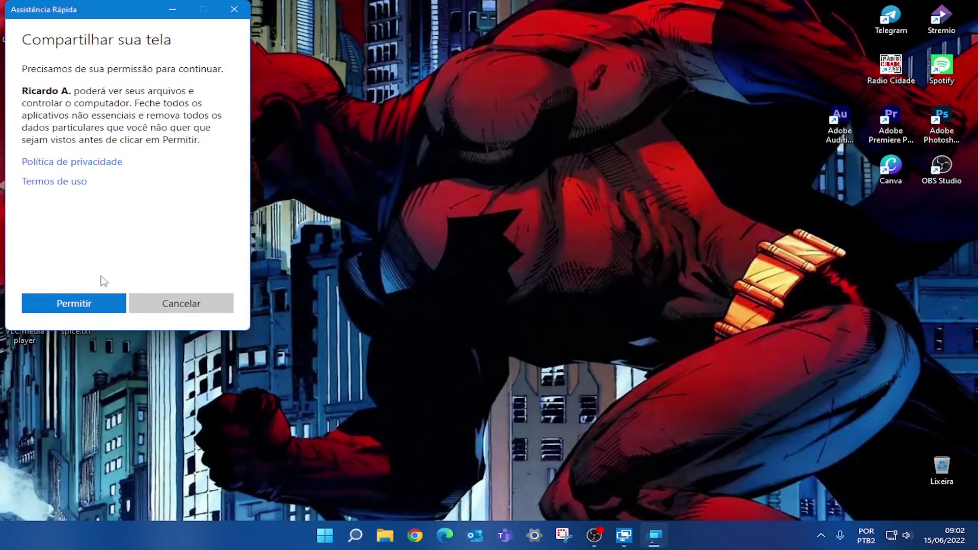
- Allow the helper to see and control the shared screen
left_click(88, 311)
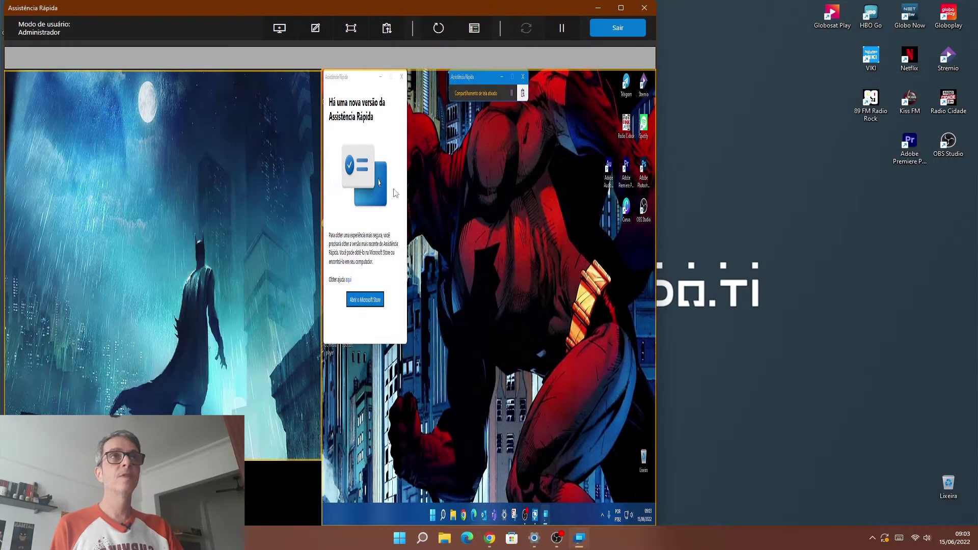
- Enlarge and maximize the remote session window and switch to the remote monitor 1
left_click(362, 34)
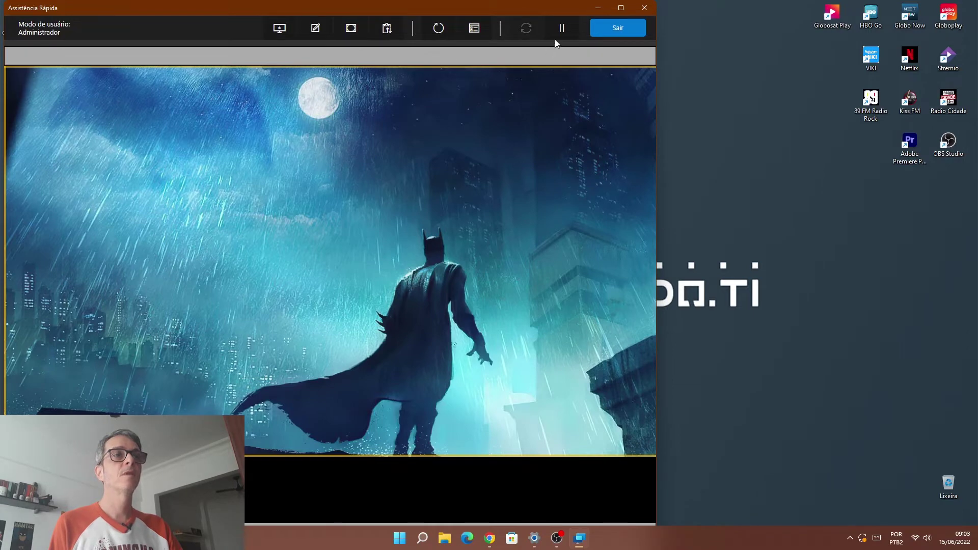
left_click(620, 8)
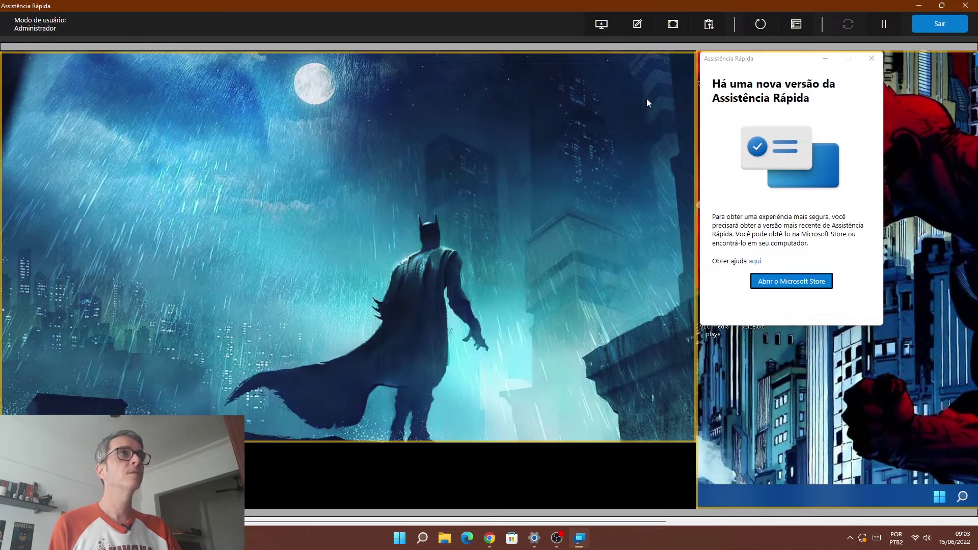
left_click(602, 26)
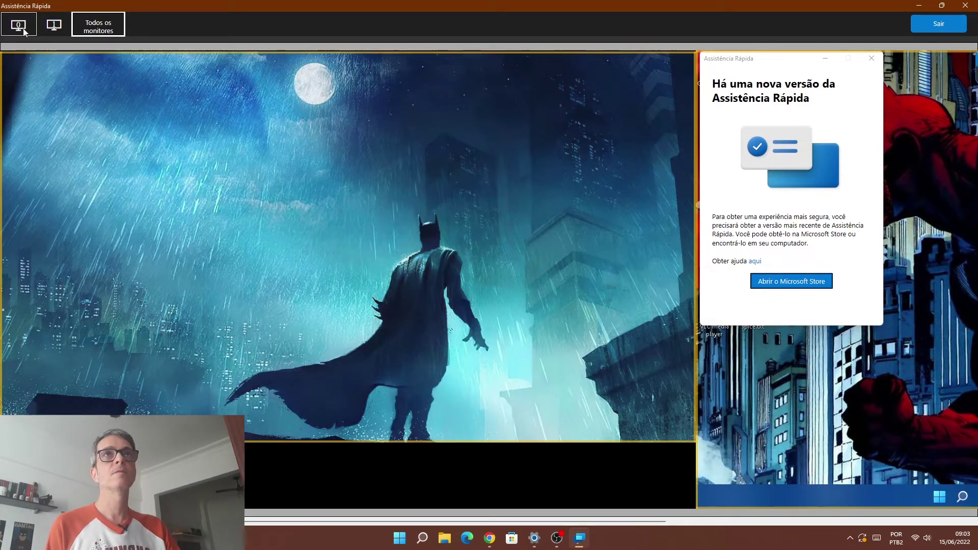
left_click(53, 30)
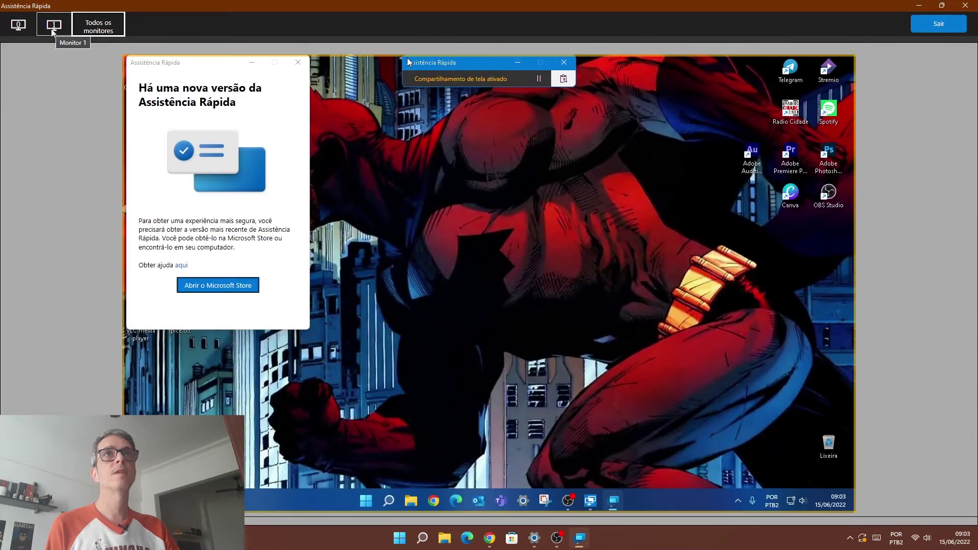
- Close the remote new-version notice and check the remote Start menu
left_click(299, 64)
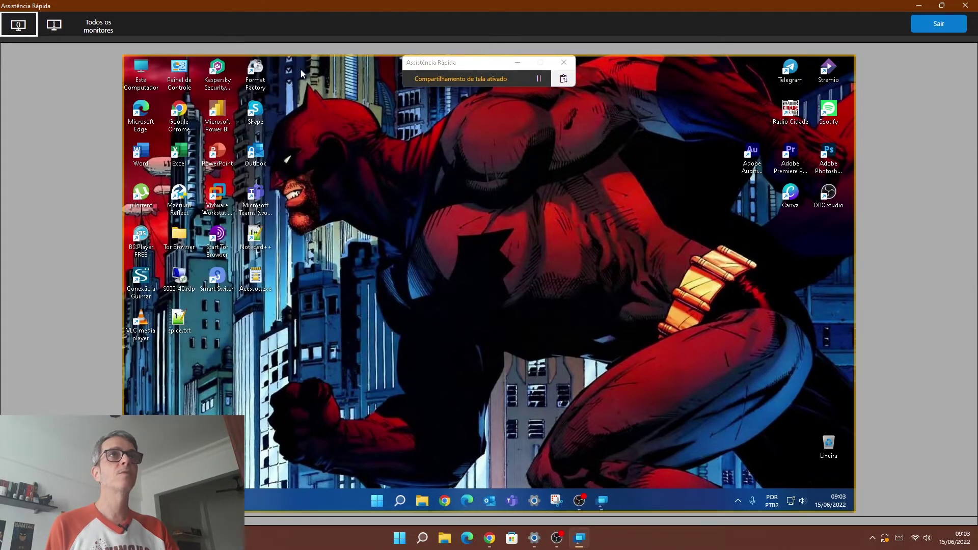
left_click(378, 501)
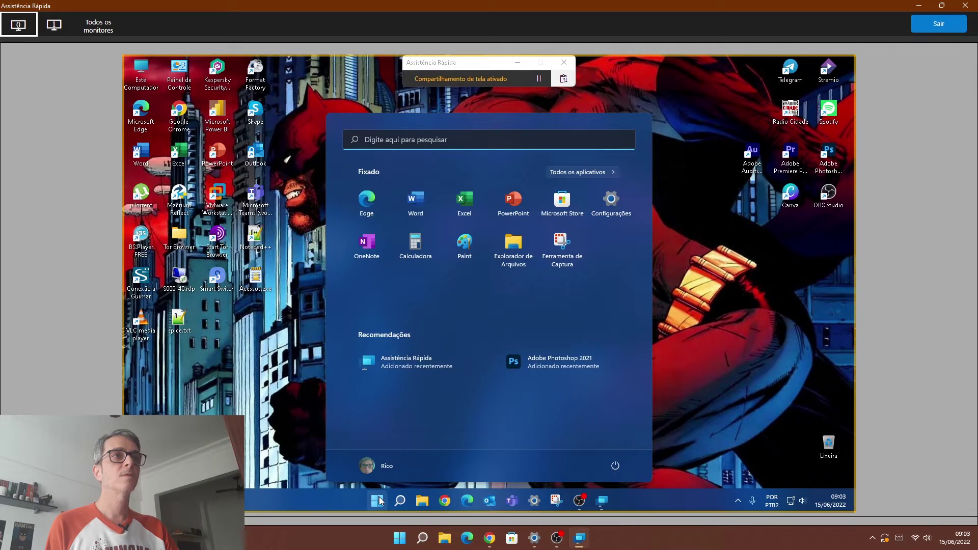
left_click(377, 501)
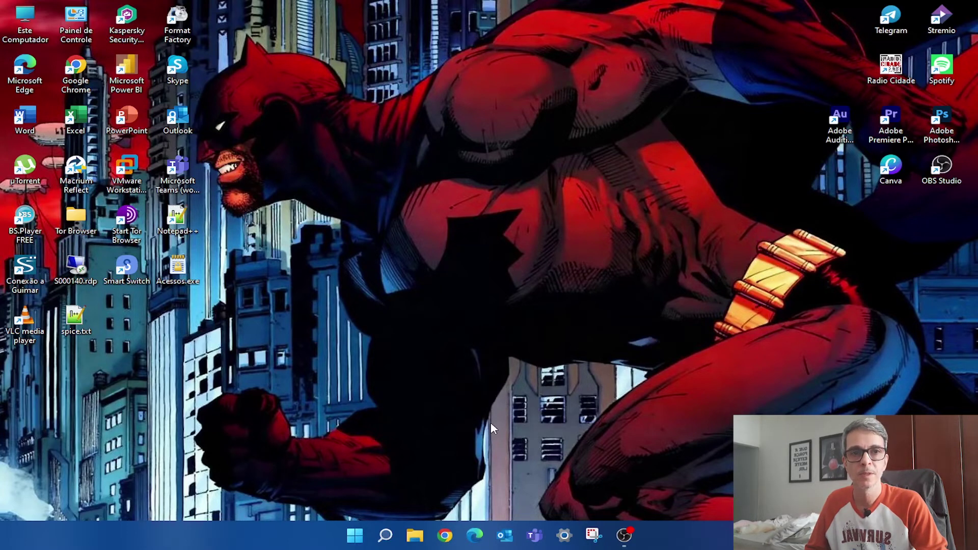
- Search Google in Chrome for 'google remote desktop' and open the Chrome Remote Desktop result
left_click(445, 535)
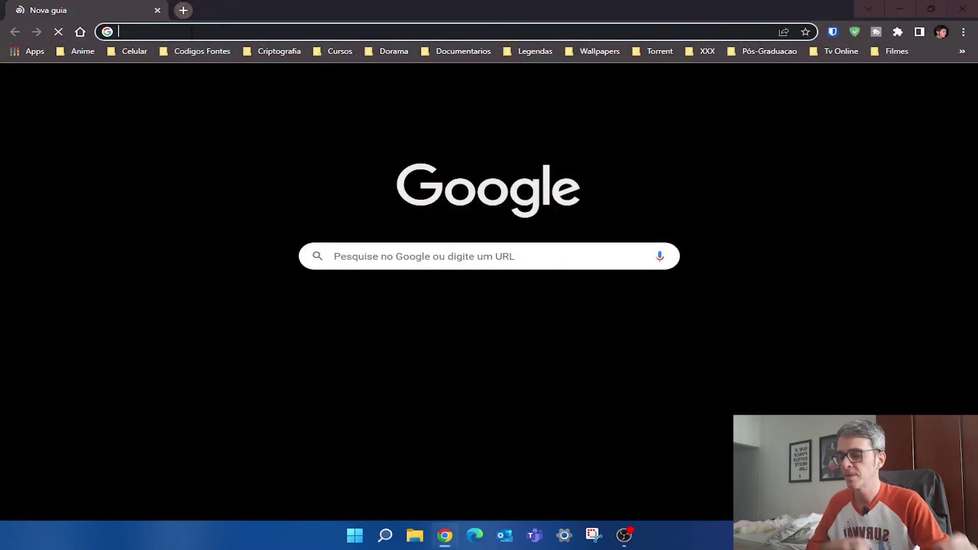
left_click(192, 31)
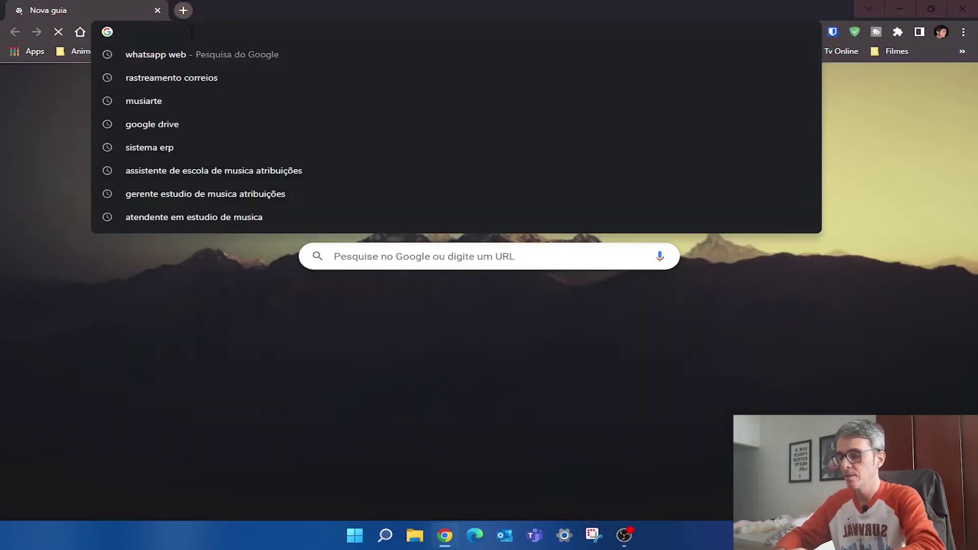
type("goog")
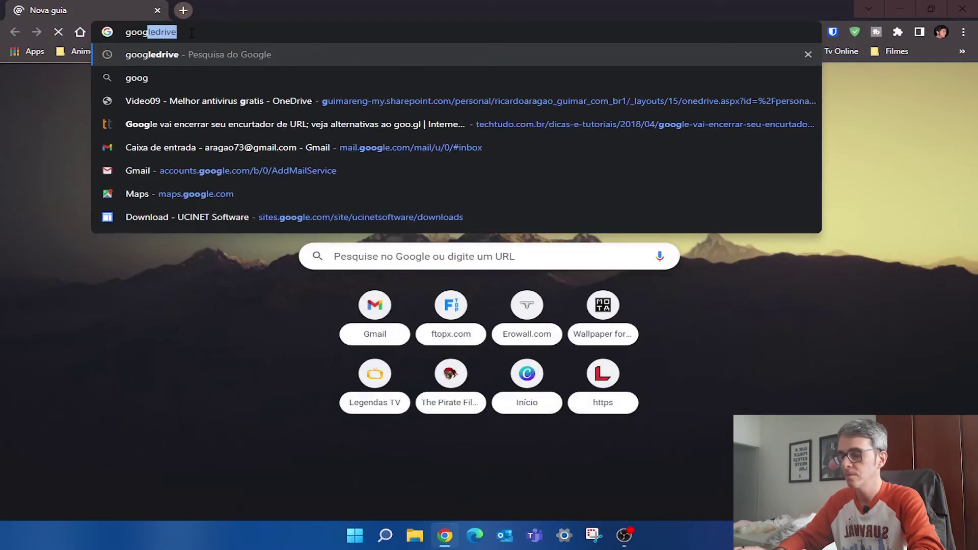
type("le re")
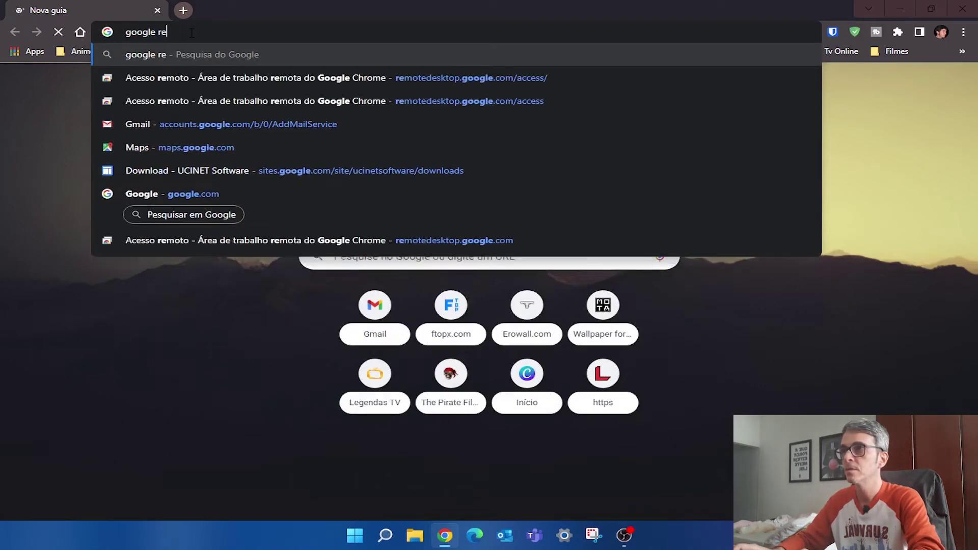
type("mote")
type("desktop")
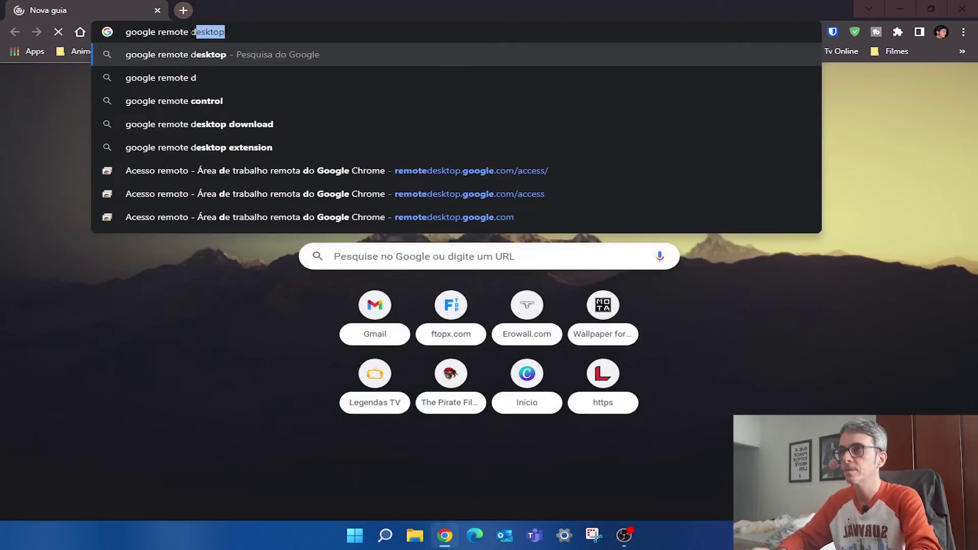
key("Return")
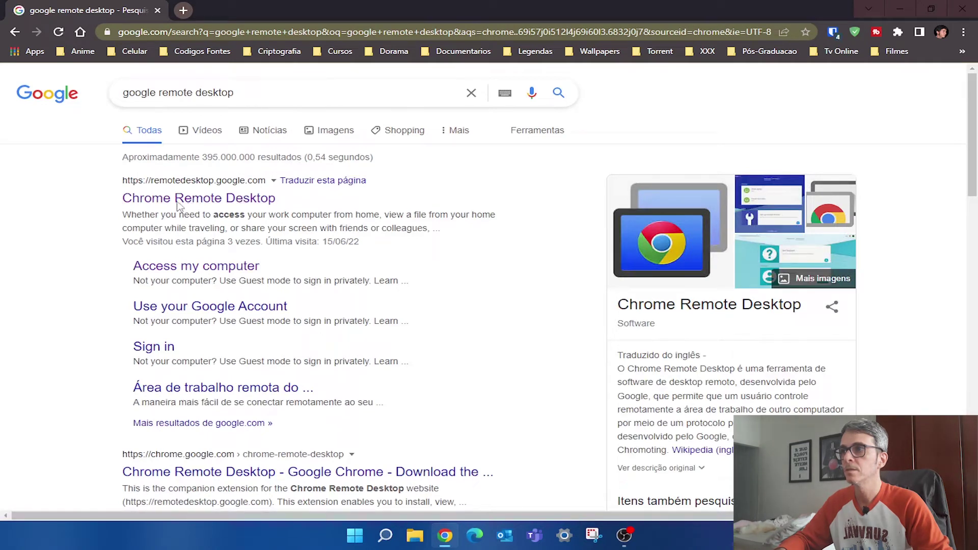
left_click(226, 202)
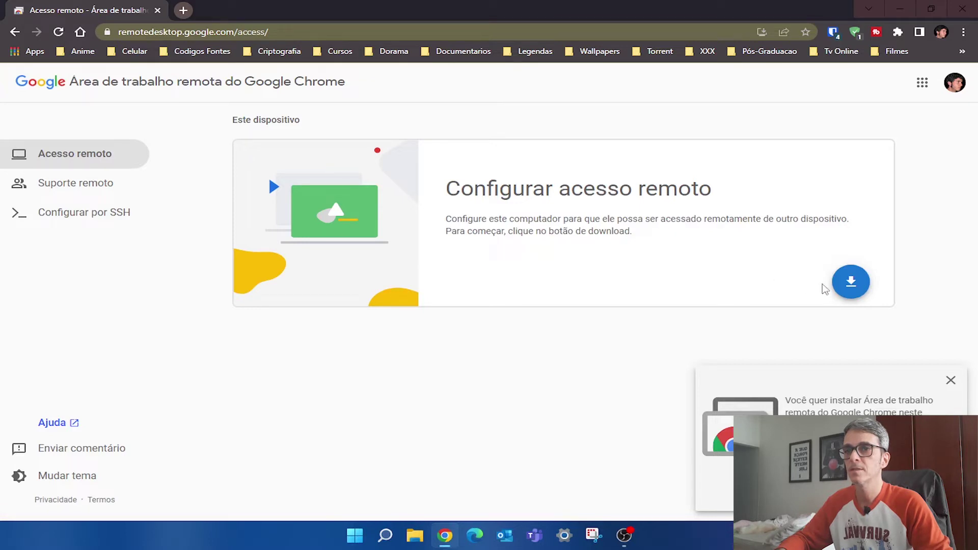
- Add the Chrome Remote Desktop extension to Chrome from the Chrome Web Store
left_click(855, 289)
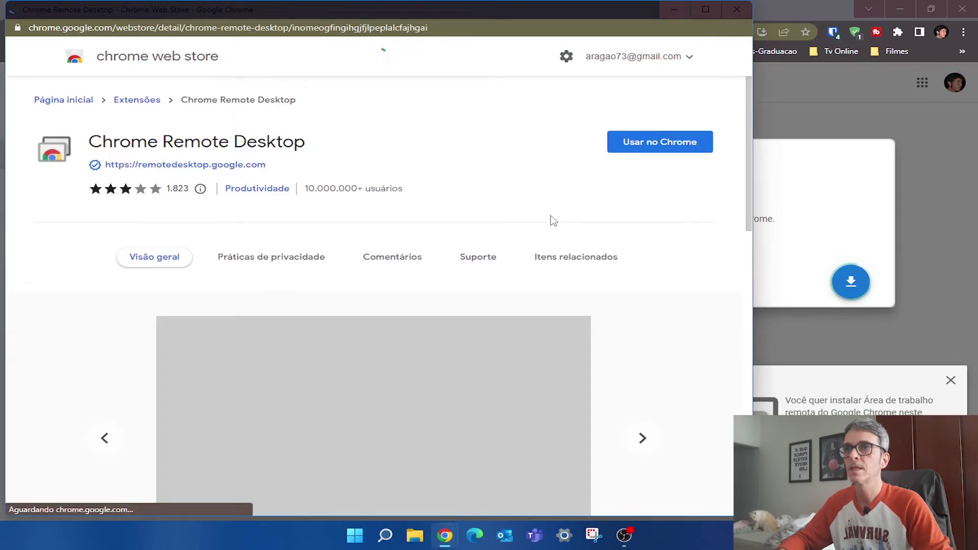
left_click(661, 147)
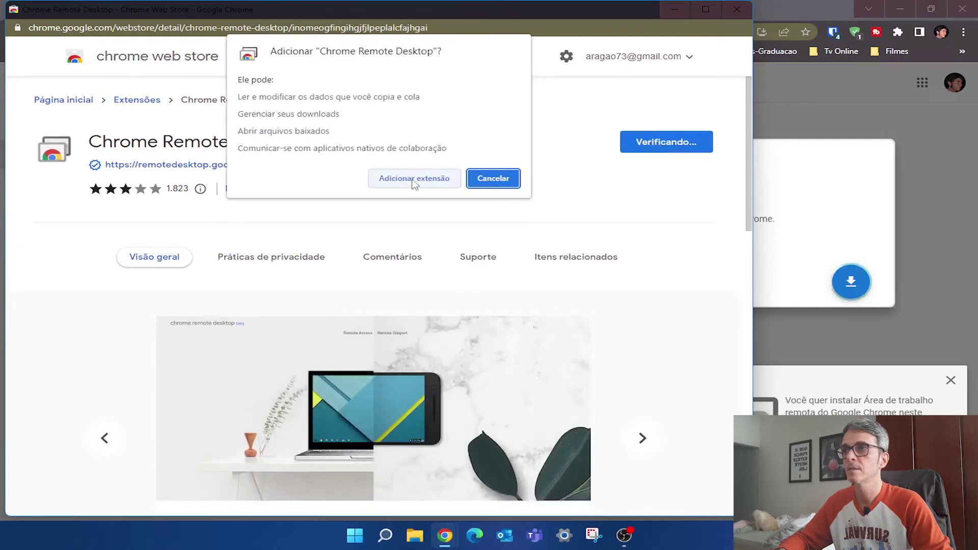
left_click(422, 183)
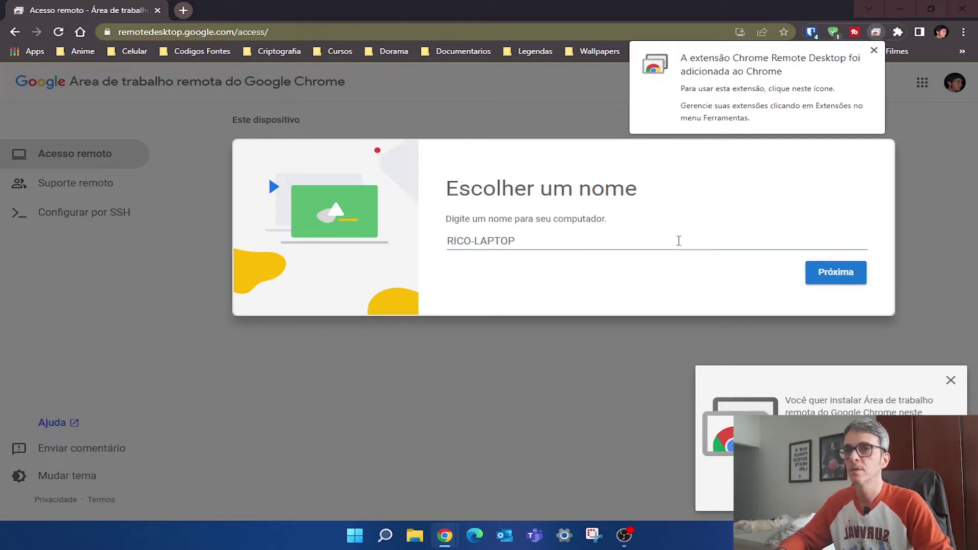
- Keep the default computer name, set and confirm a six-digit PIN, and enable remote access
left_click(829, 280)
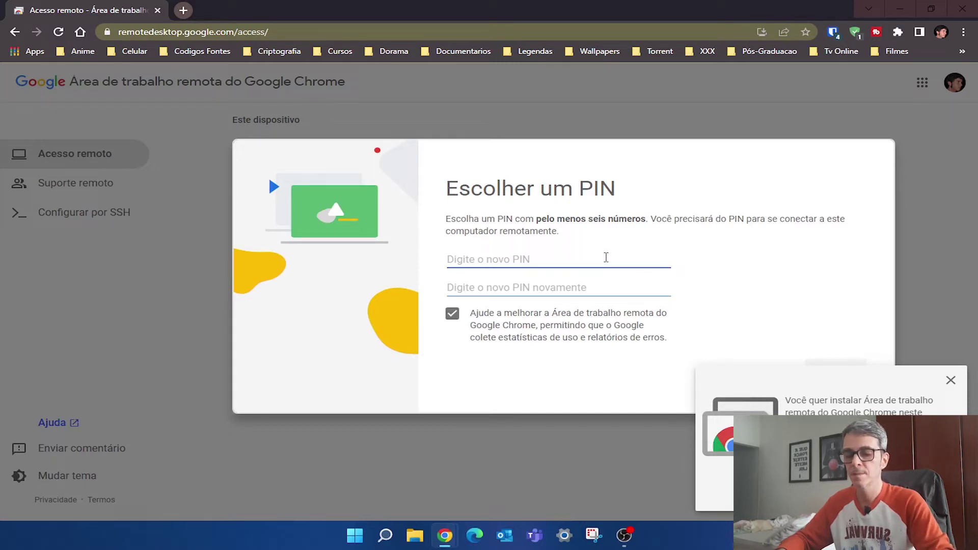
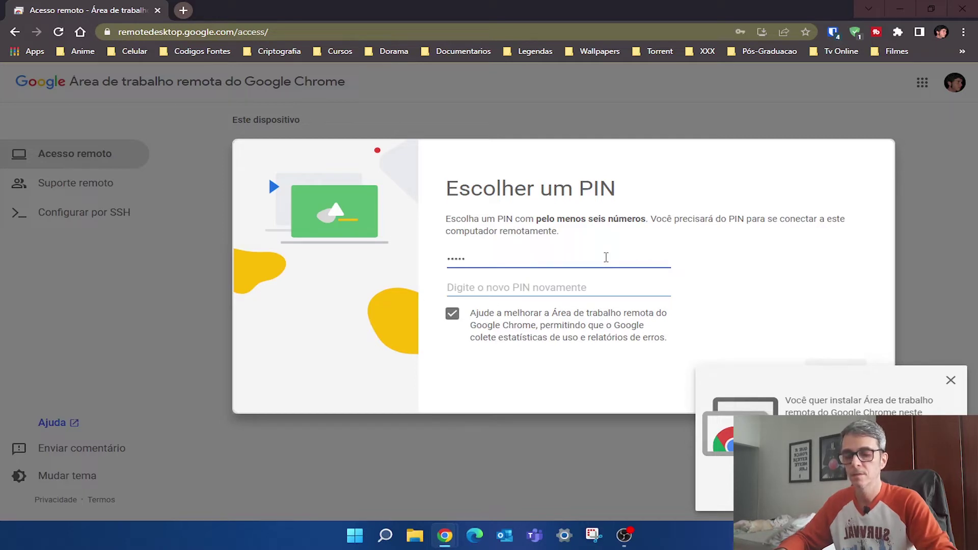
key("Tab")
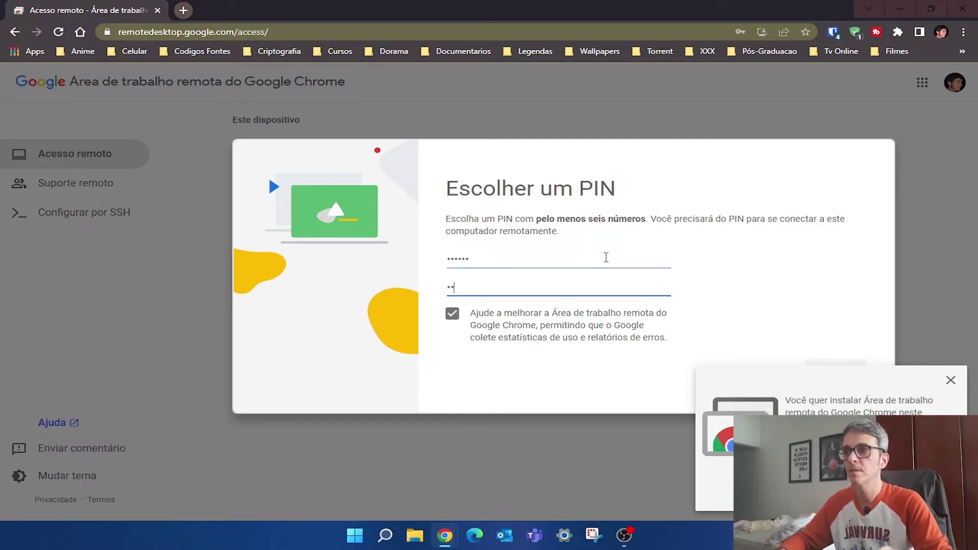
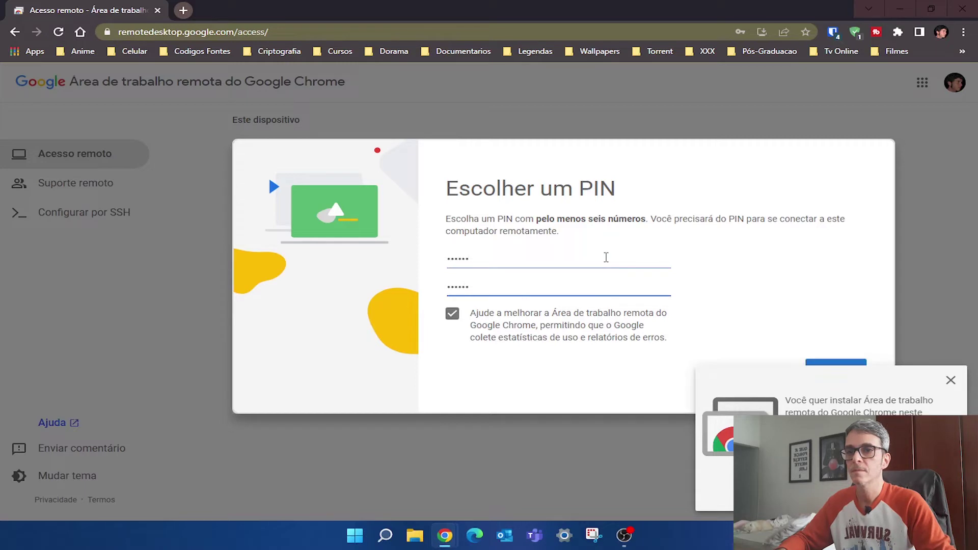
left_click(951, 380)
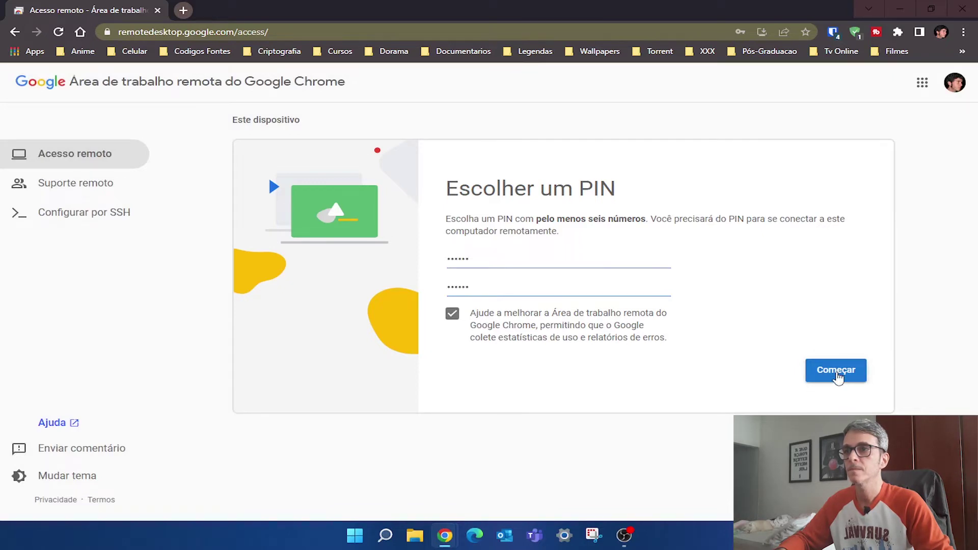
left_click(837, 373)
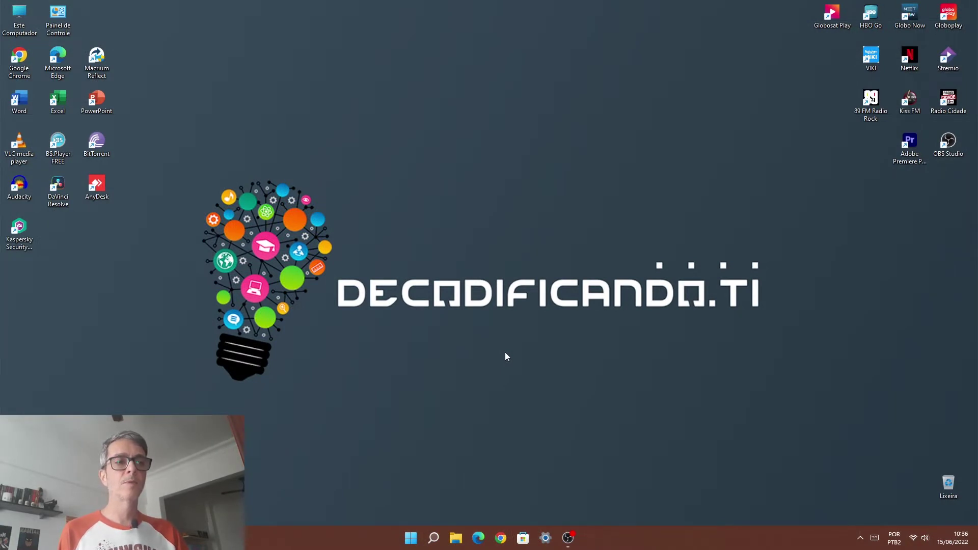
- Search Google for 'chrome remote desktop' in a new Chrome tab and open the site
key("super+3")
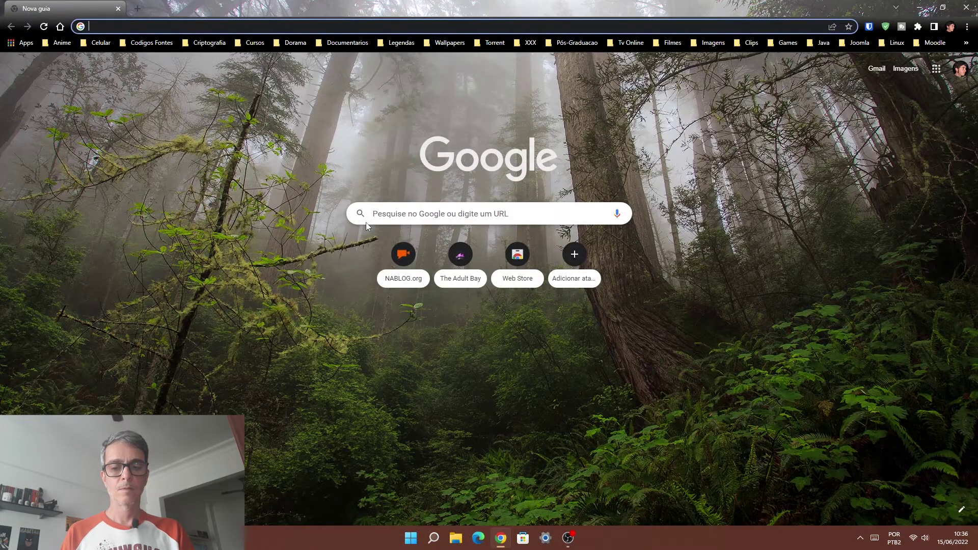
type("ch")
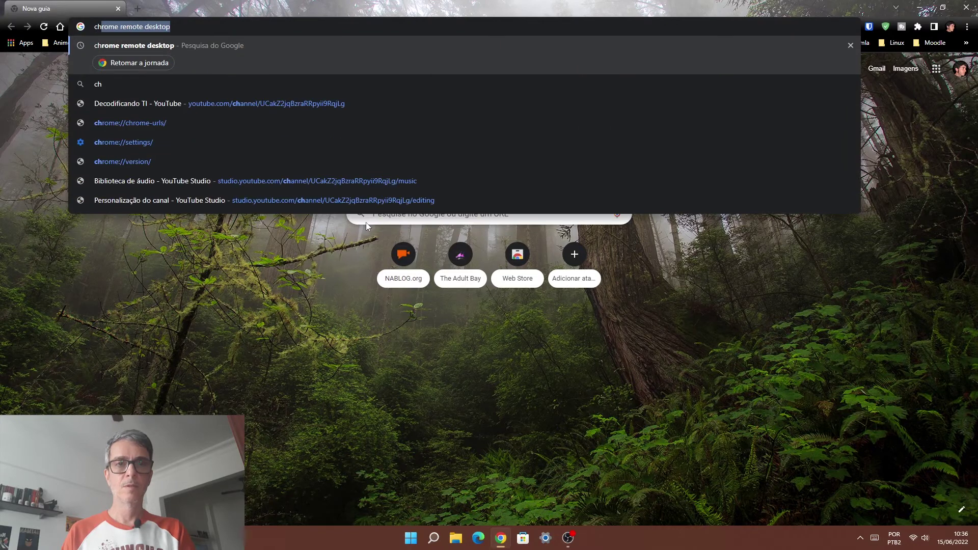
type("rome ")
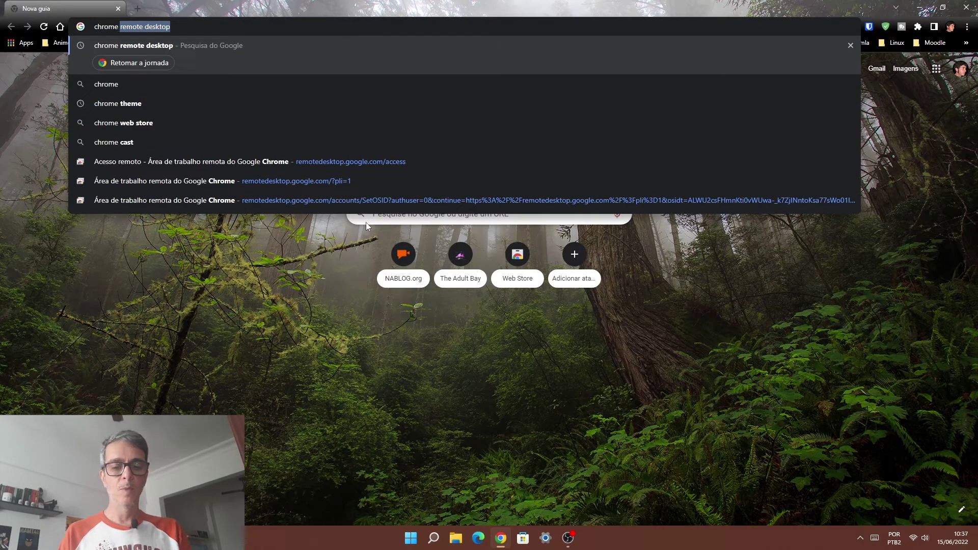
type("remot")
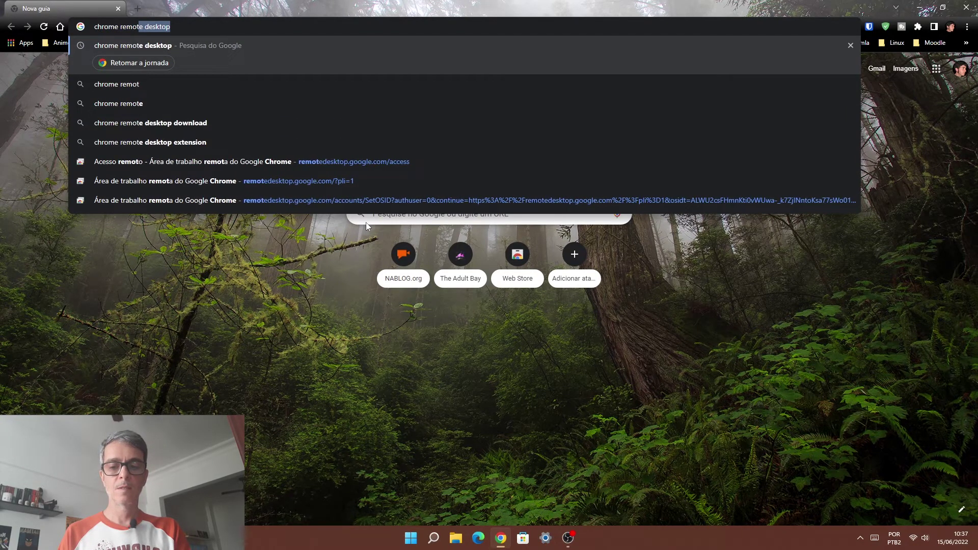
type("e desk")
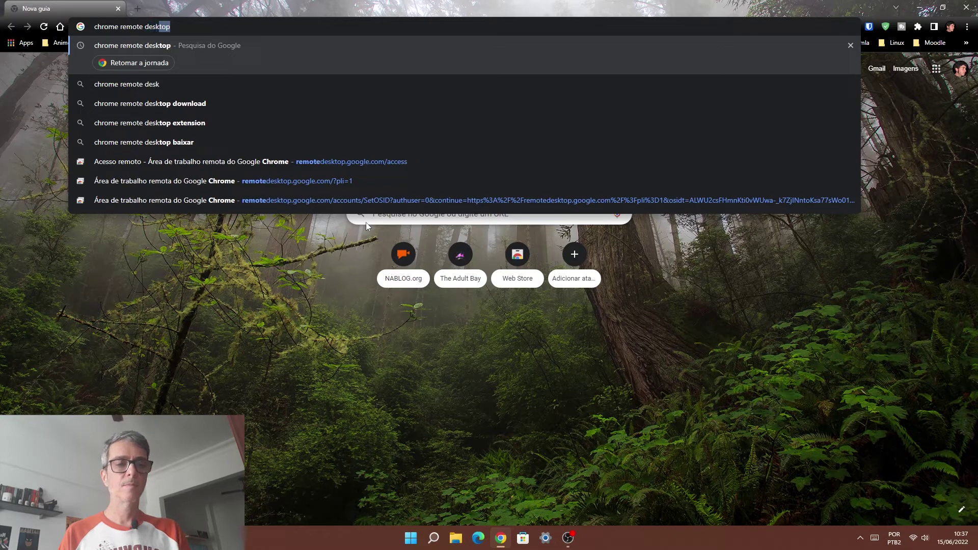
type("top")
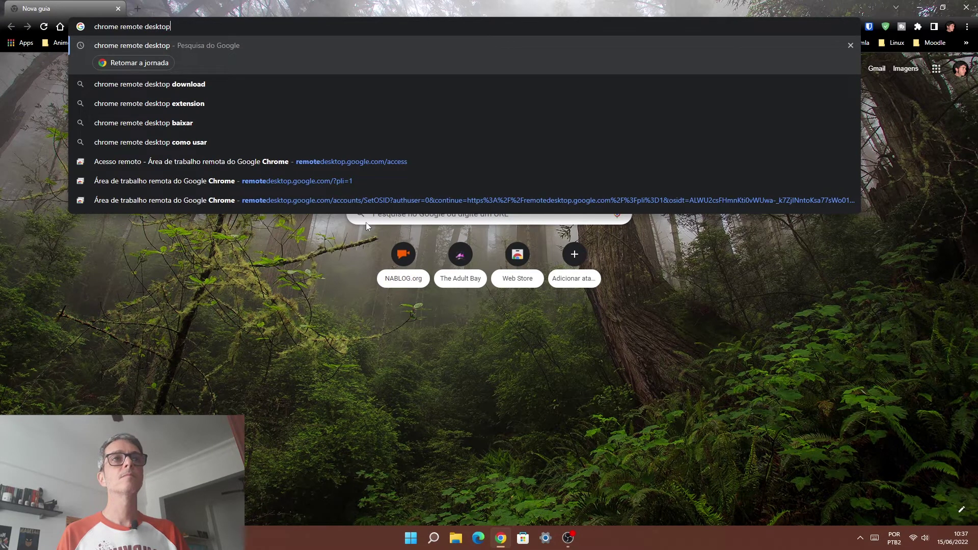
key("Return")
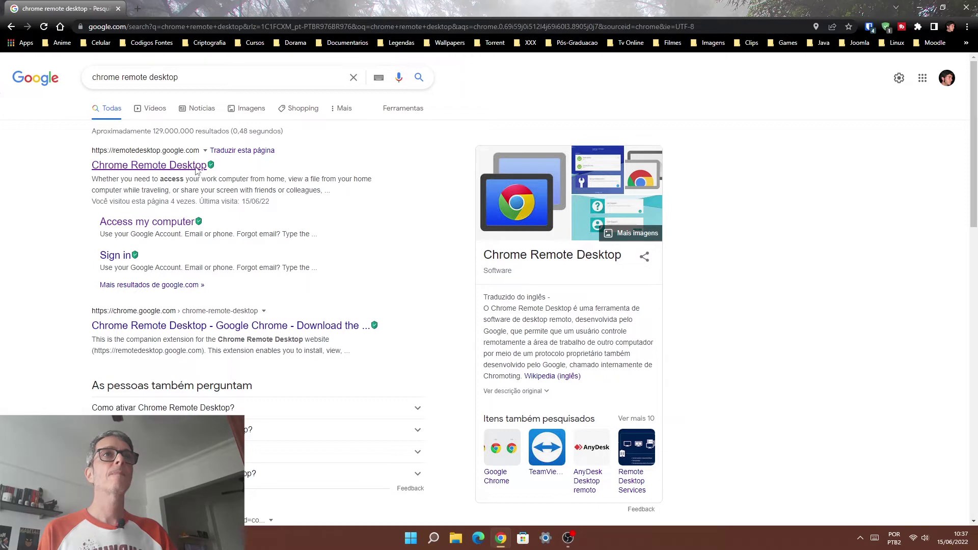
left_click(197, 168)
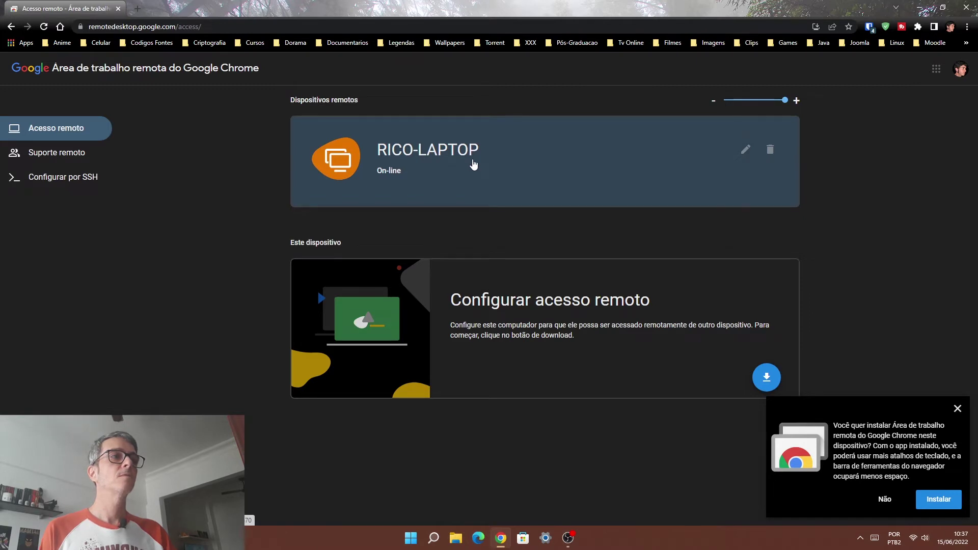
- Connect to the online laptop by entering its PIN
left_click(563, 169)
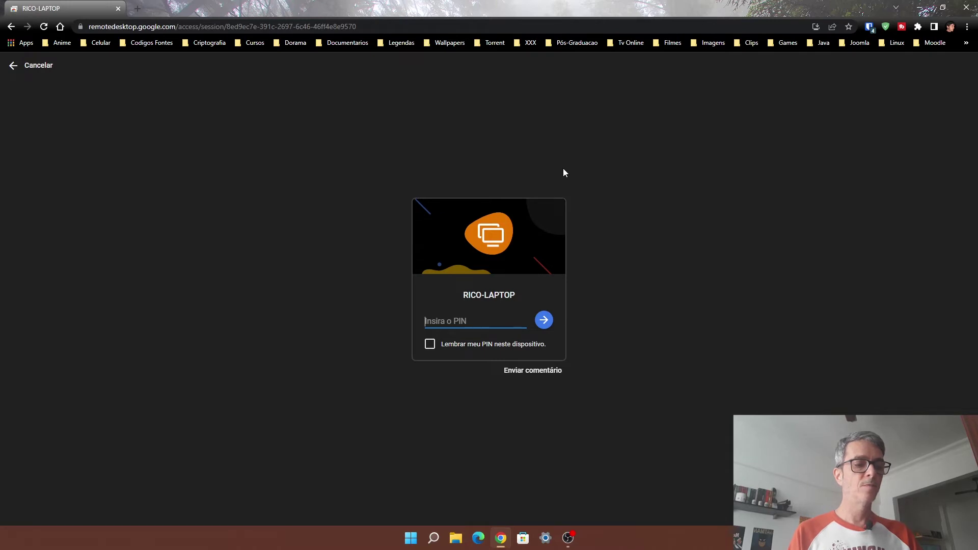
type("******")
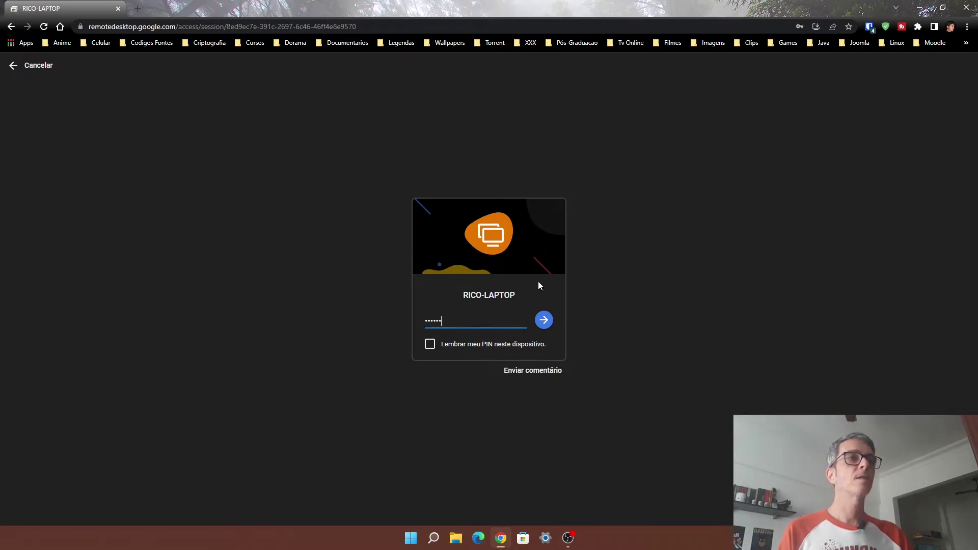
left_click(544, 320)
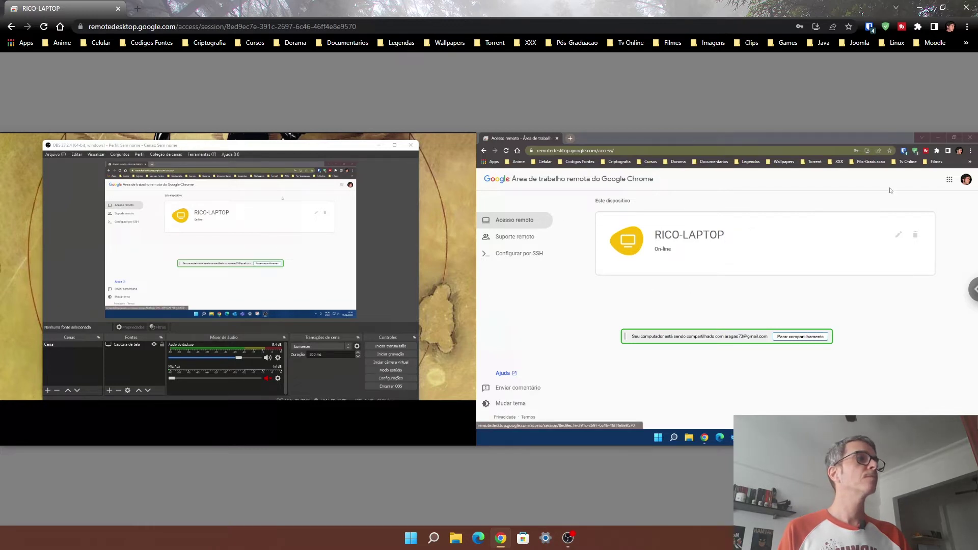
- From the session panel's Telas list, show Tela 1, then Tela 2, then Mostrar todas as telas
left_click(973, 289)
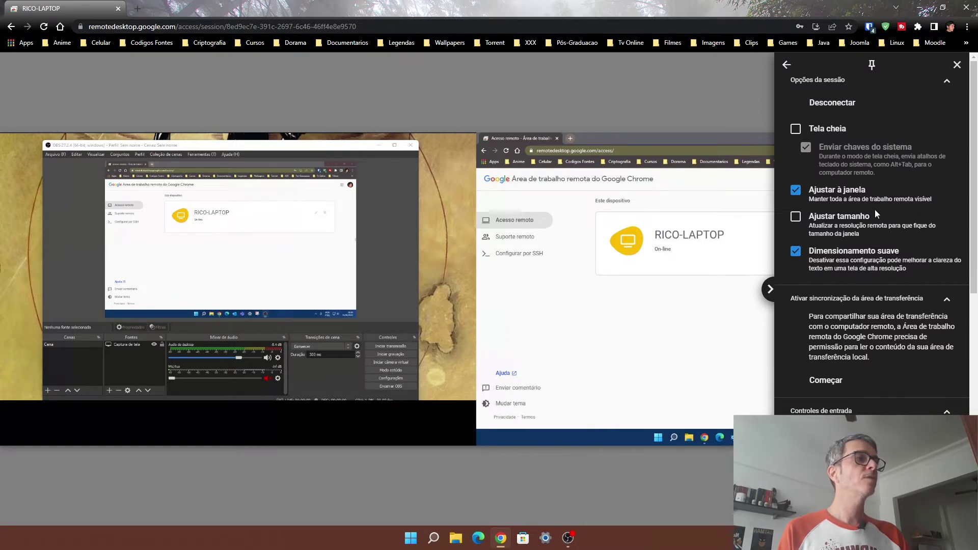
scroll(876, 210, "down", 2)
scroll(872, 211, "down", 4)
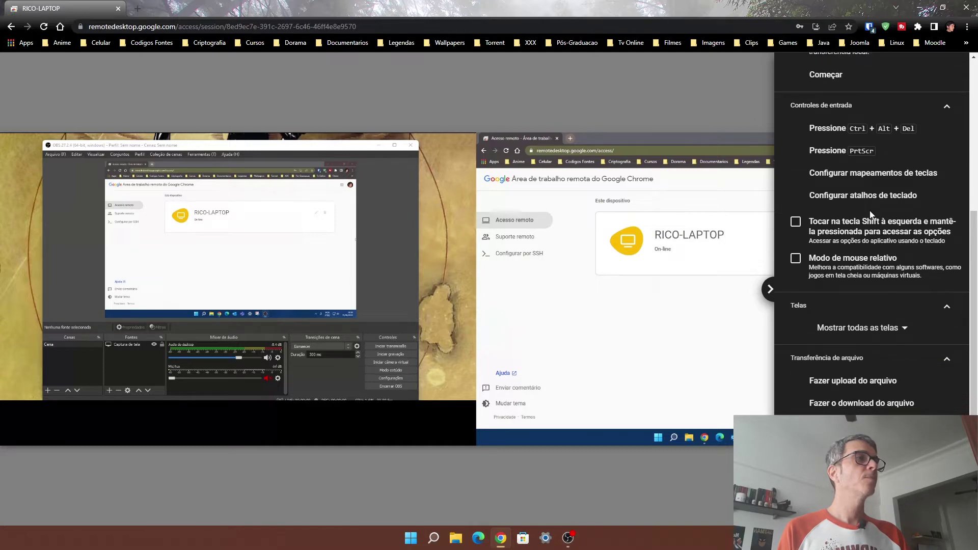
scroll(870, 214, "down", 2)
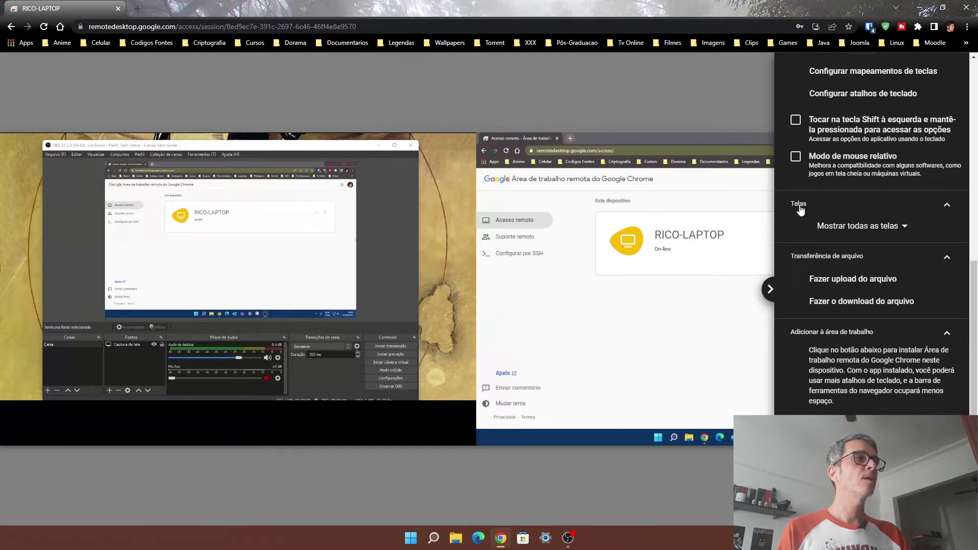
left_click(855, 231)
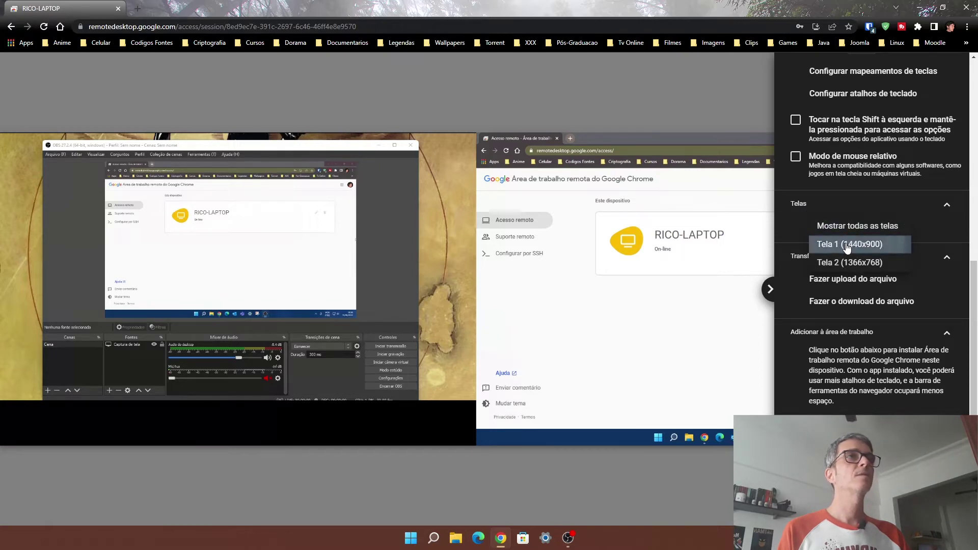
left_click(847, 245)
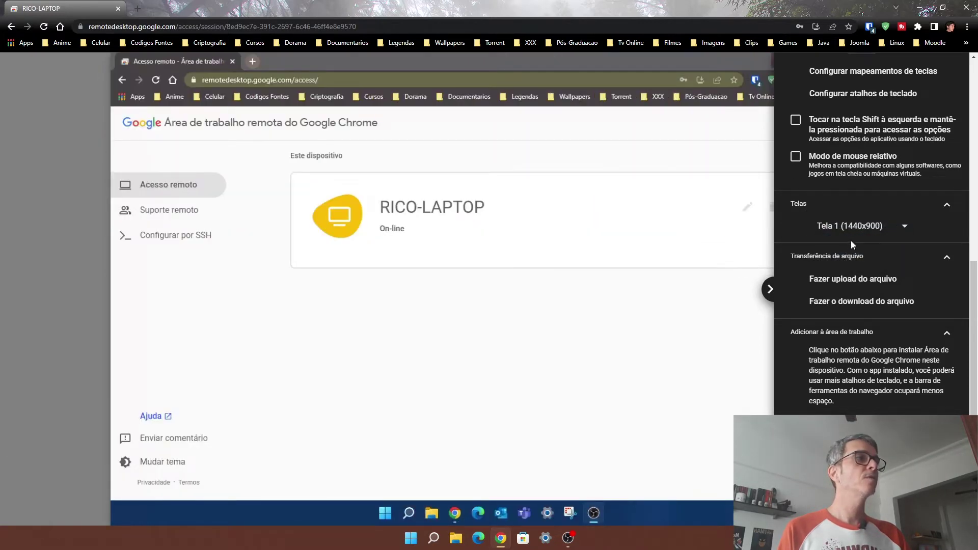
left_click(857, 230)
left_click(855, 245)
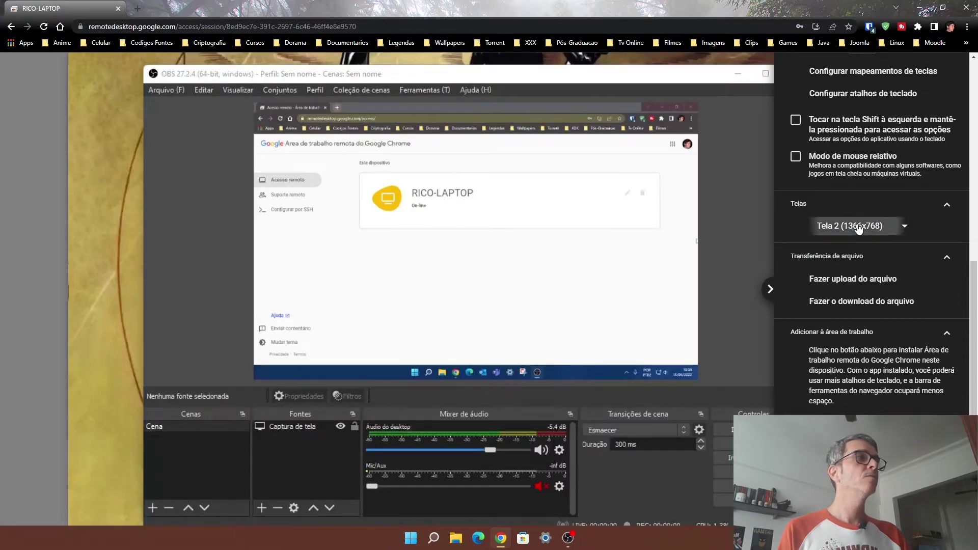
left_click(856, 227)
left_click(856, 191)
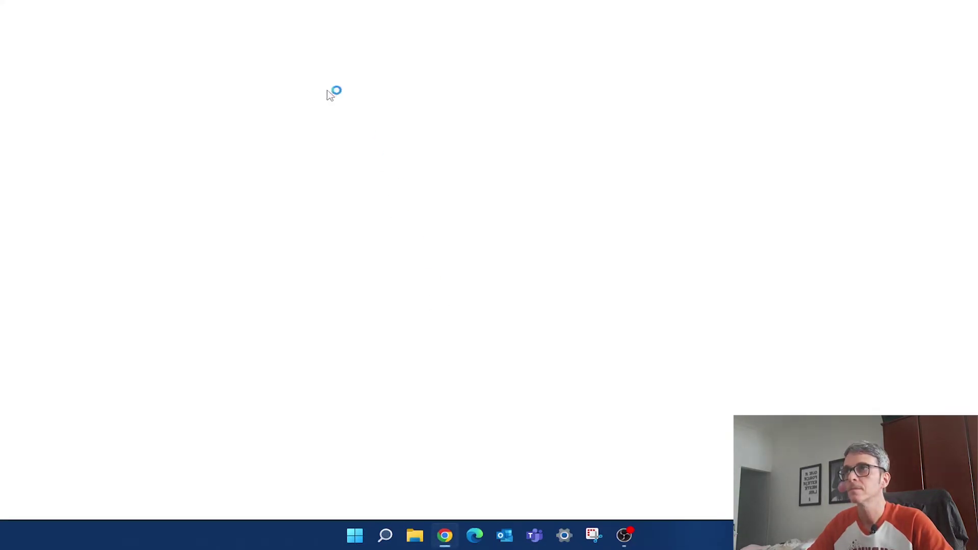
- Search Google for anydesk from Chrome's address bar
left_click(288, 28)
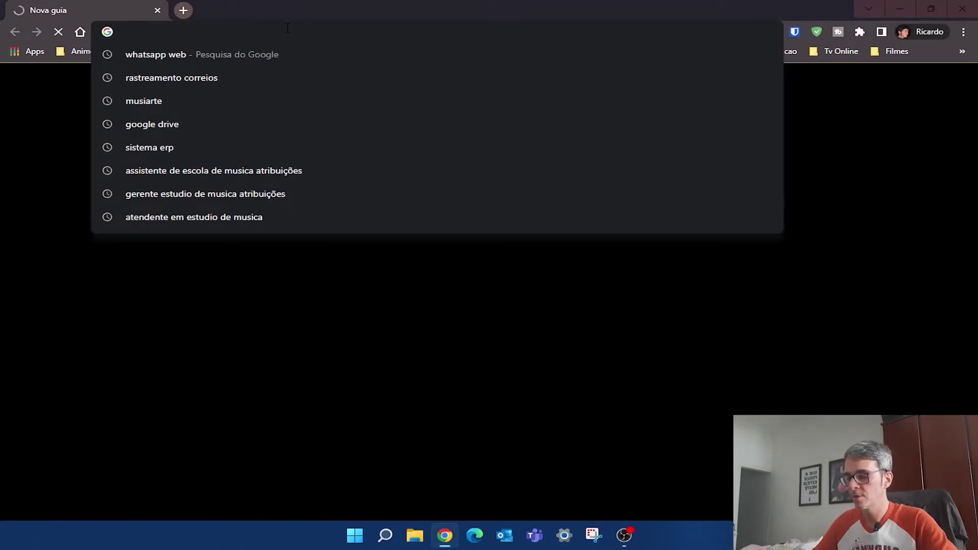
type("anydesk")
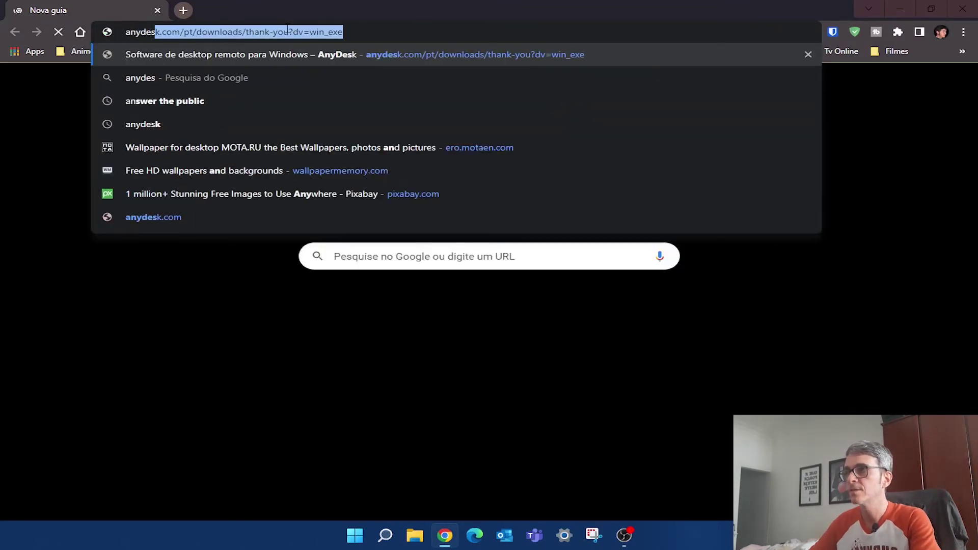
key("Delete")
key("Return")
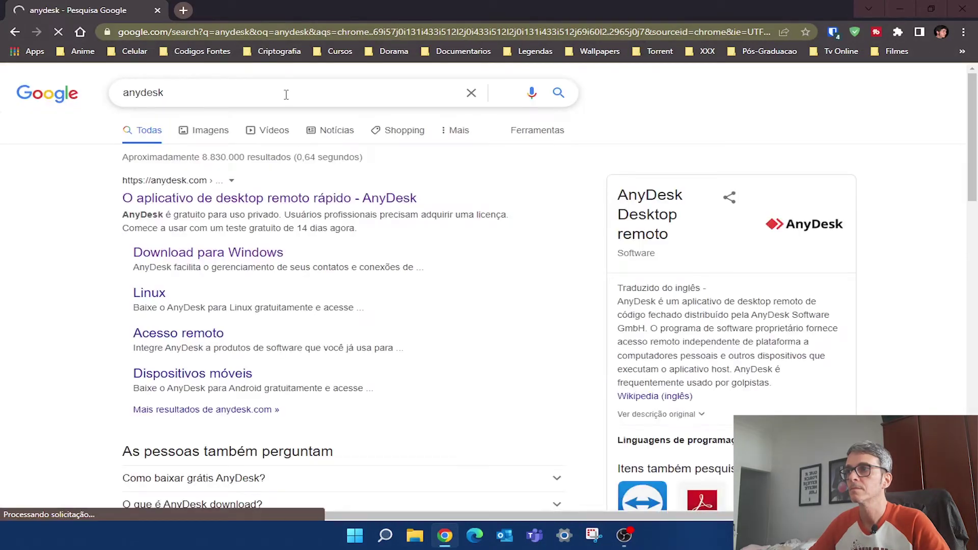
- Open anydesk.com and start the Windows installer download with Baixe Agora
left_click(234, 203)
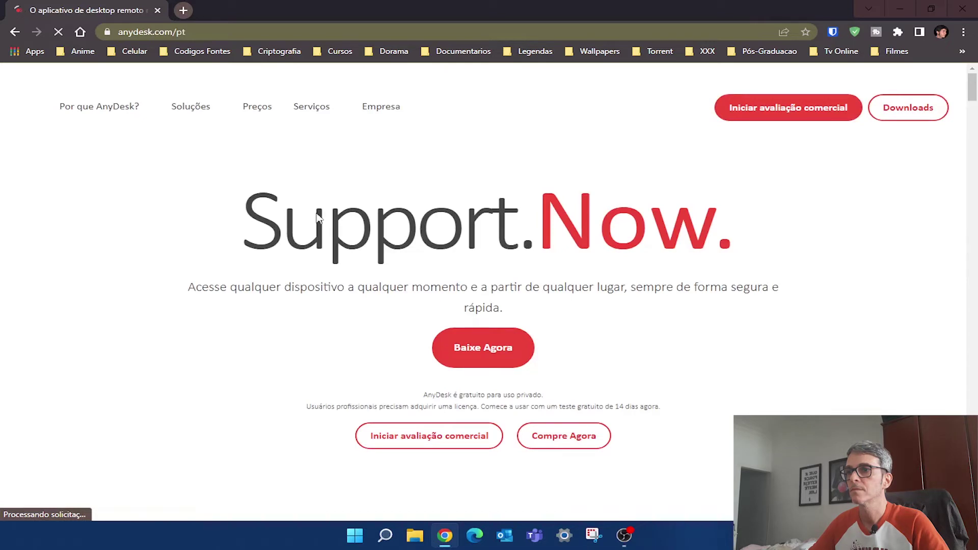
left_click(472, 357)
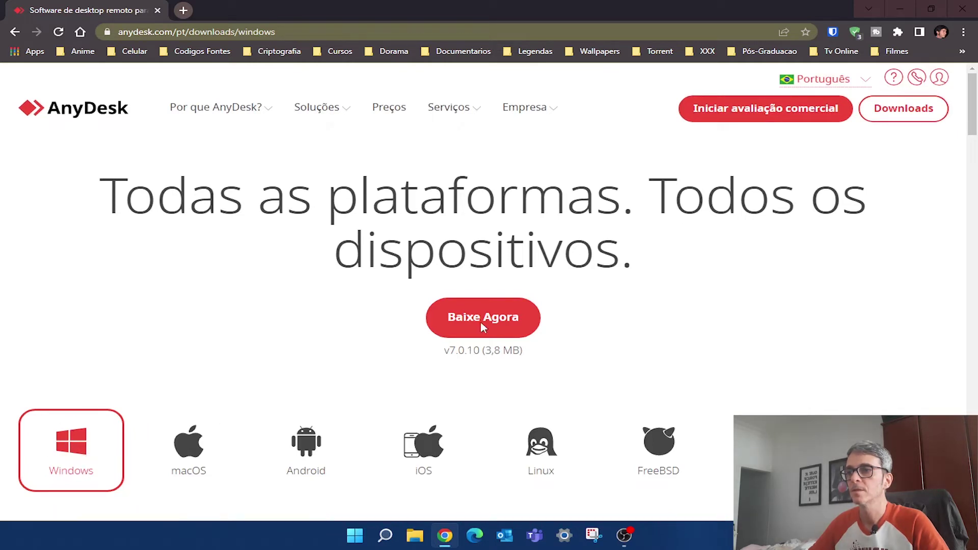
left_click(495, 322)
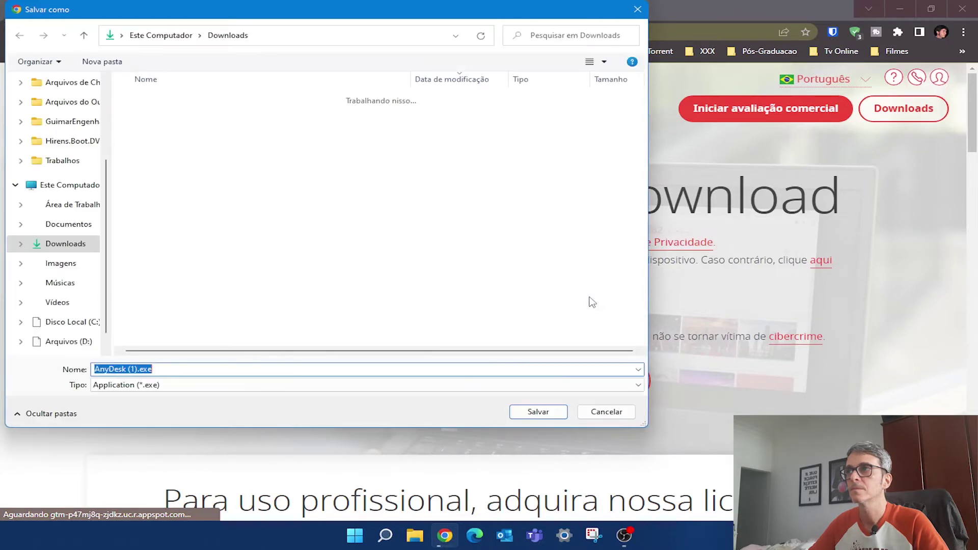
- Save AnyDesk (1).exe into Downloads and run it from the download bar
left_click(538, 412)
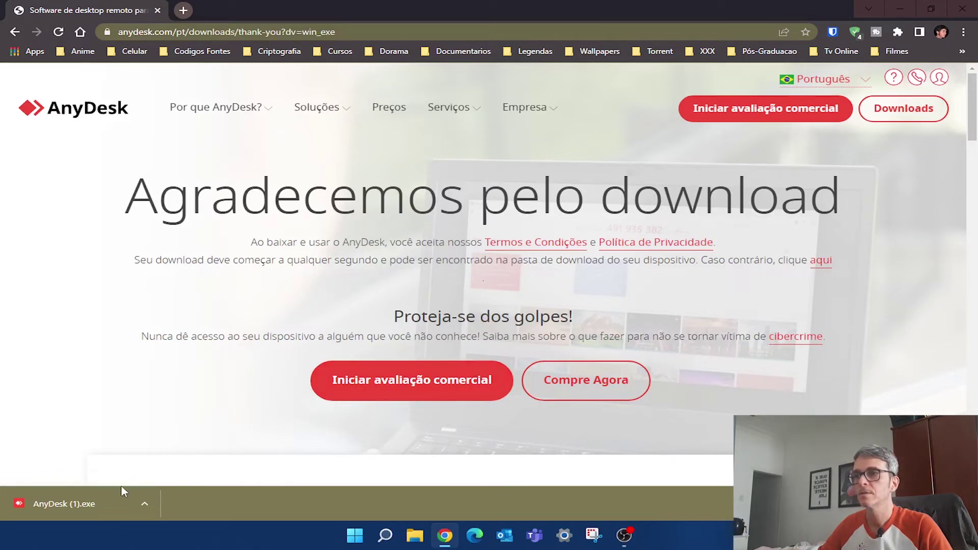
left_click(95, 510)
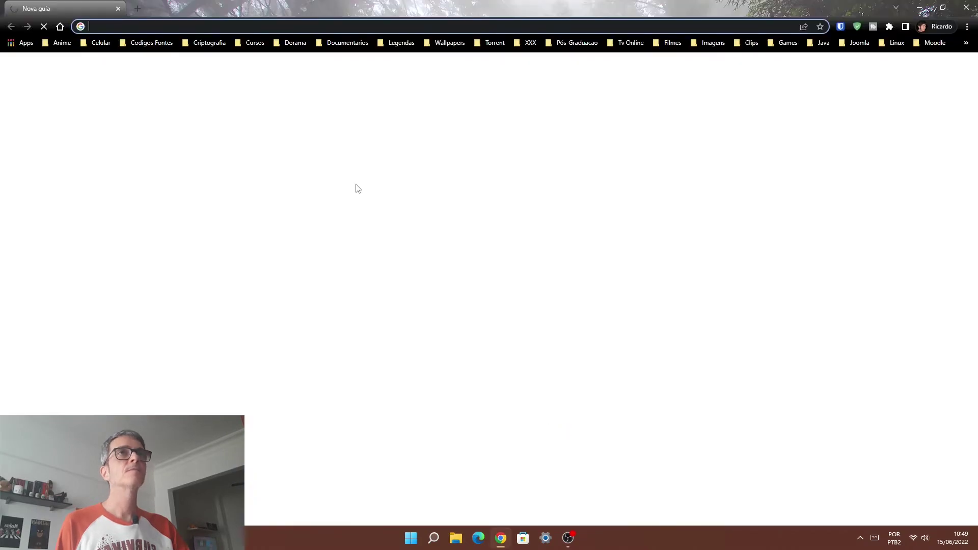
- Search for anydesk again, open anydesk.com, and save AnyDesk.exe into Downloads
type("anydesk")
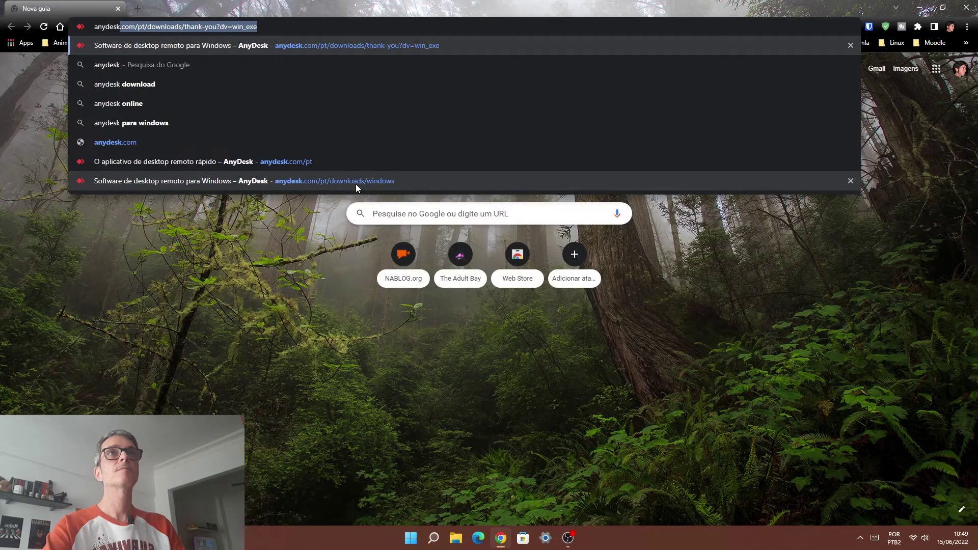
left_click(200, 63)
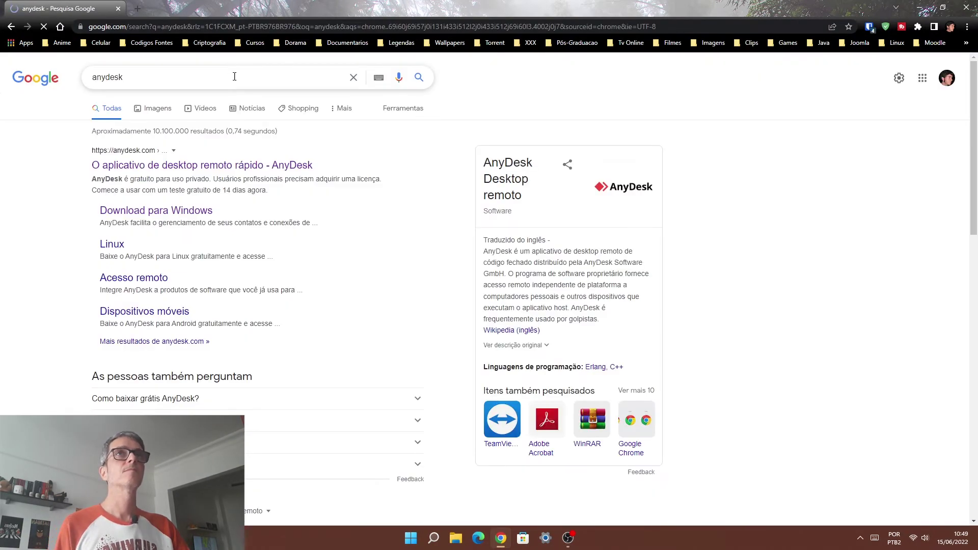
left_click(222, 167)
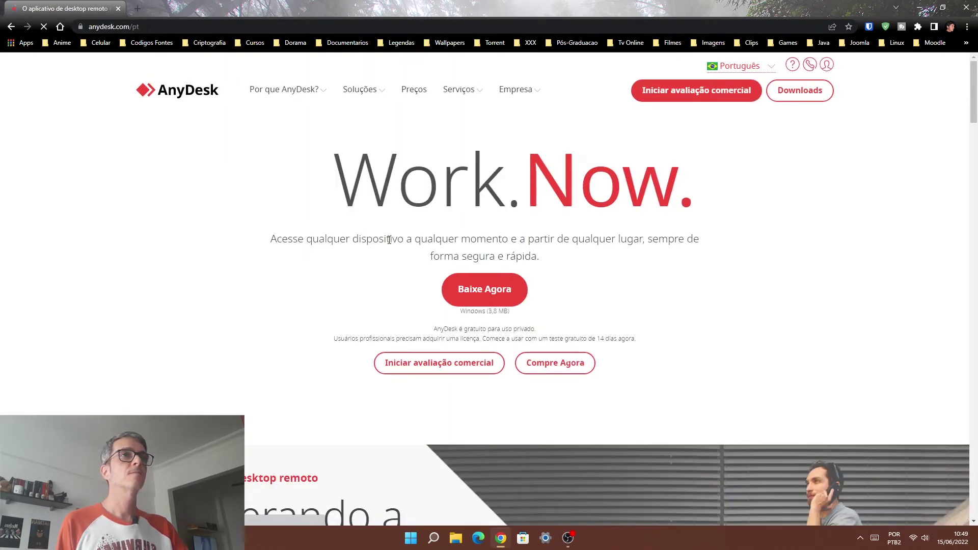
left_click(480, 291)
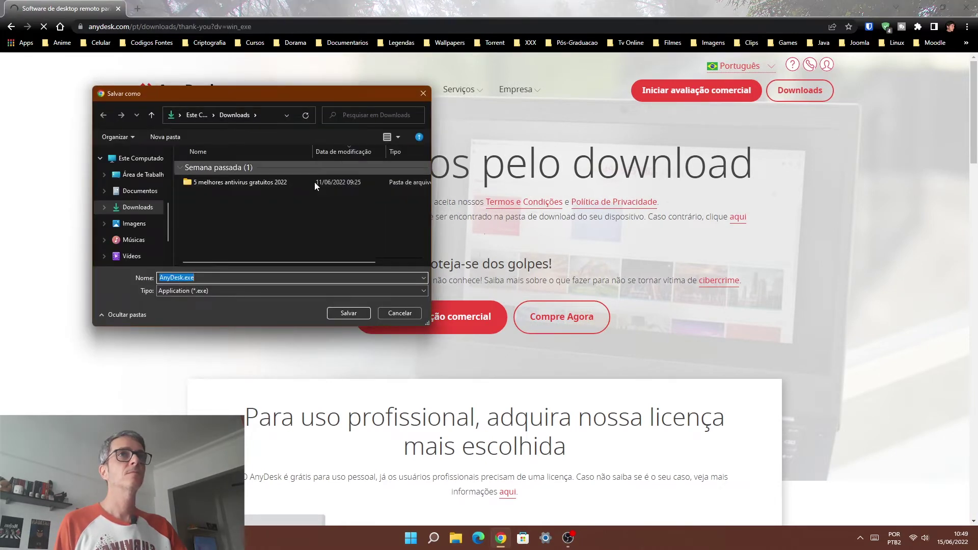
left_click(349, 314)
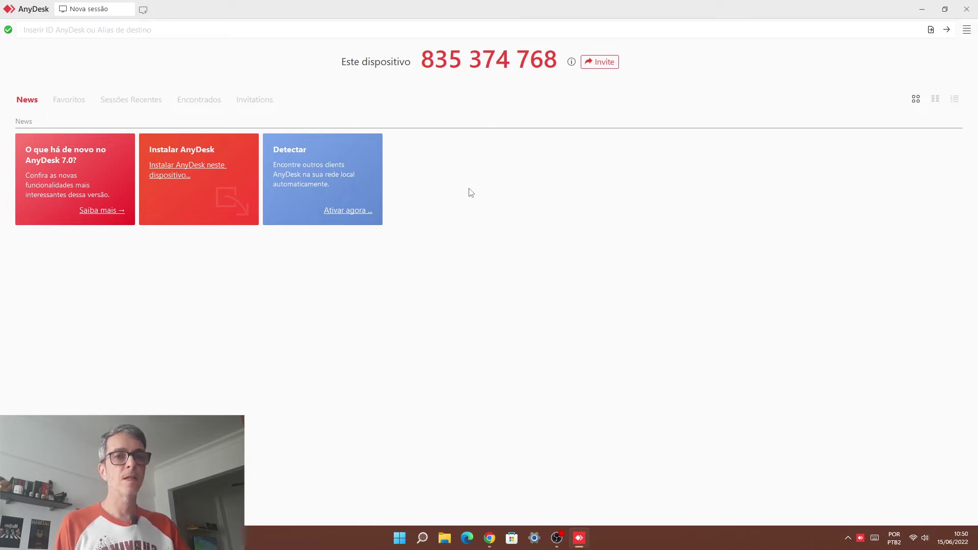
- Connect to the partner's AnyDesk ID, accept the incoming request with Aceitar, and minimize both AnyDesk windows
left_click(277, 27)
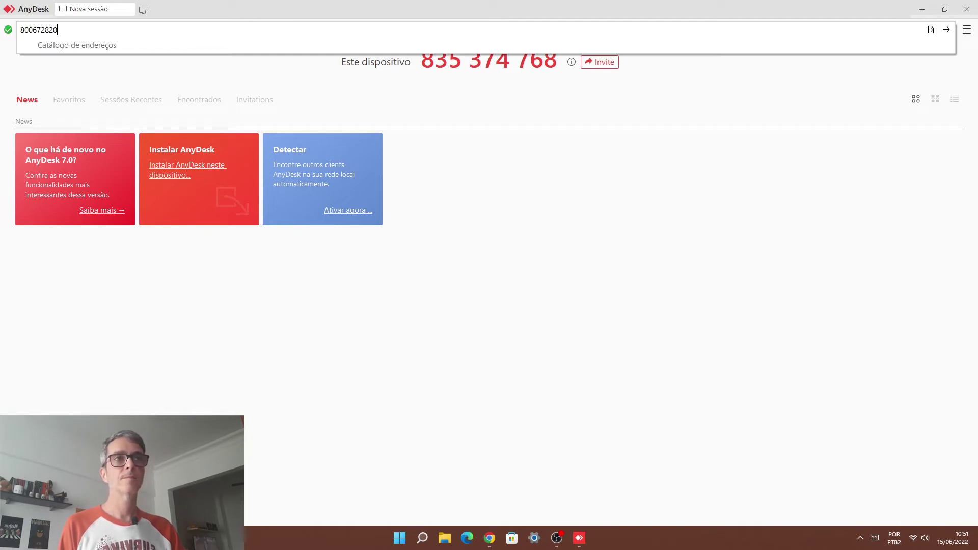
key("Return")
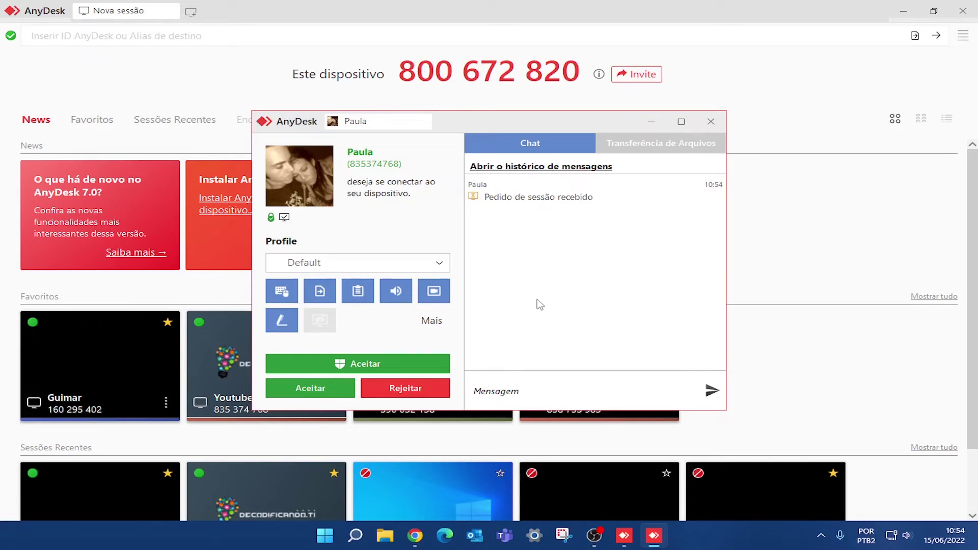
left_click(380, 365)
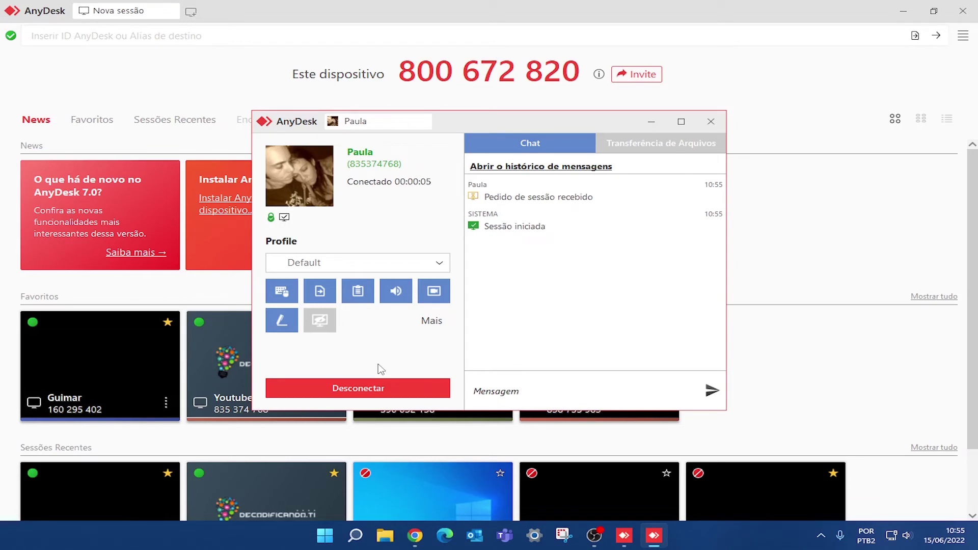
left_click(661, 125)
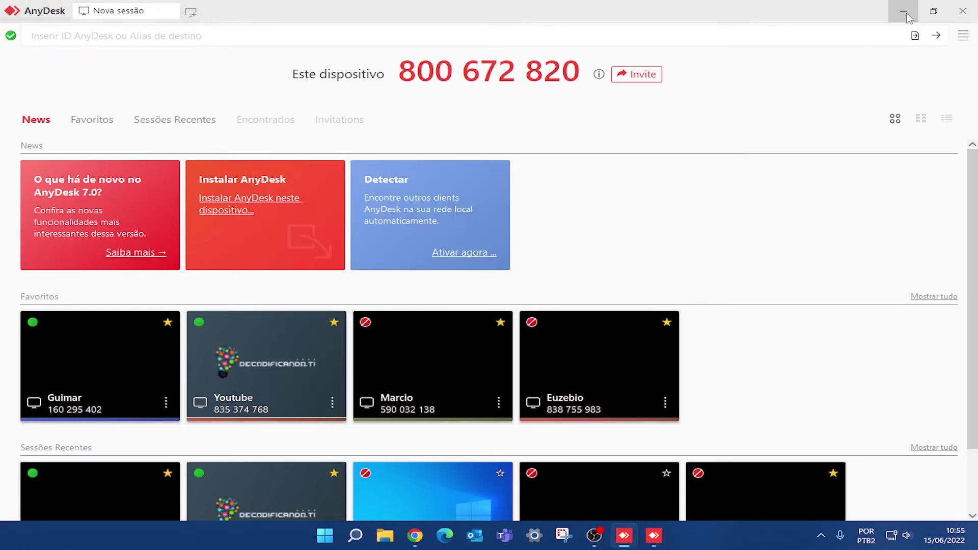
left_click(907, 15)
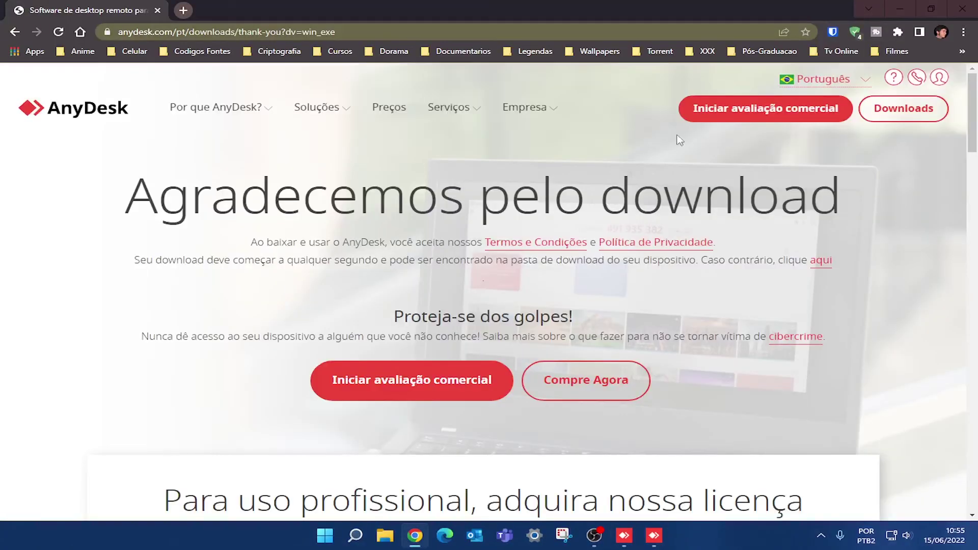
- Close Chrome, relaunch it from the taskbar, and search Google for teamviewer
left_click(965, 9)
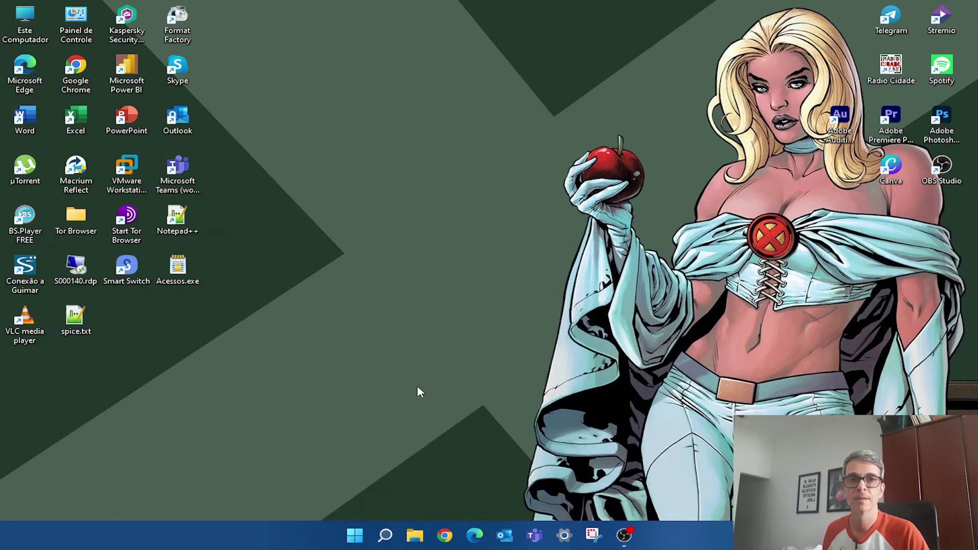
left_click(444, 535)
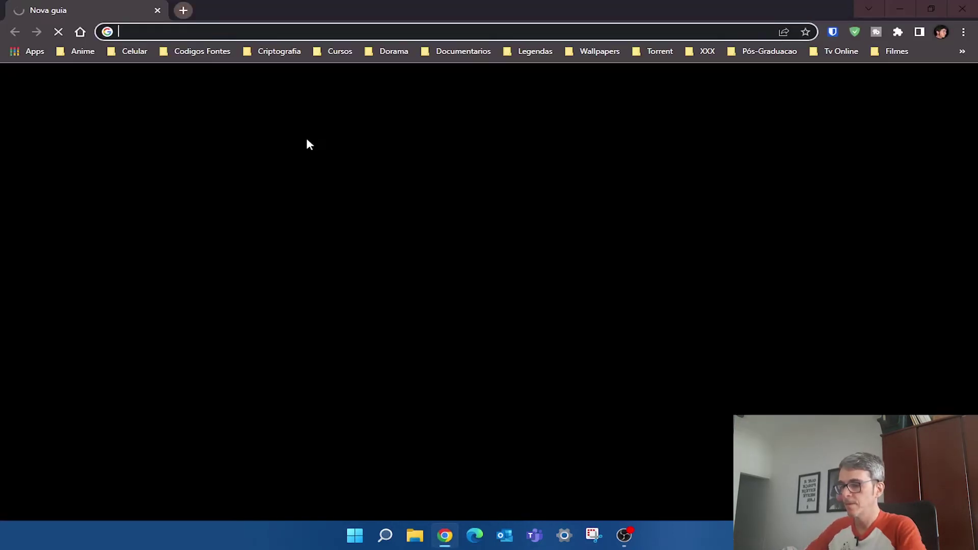
type("teamviewer")
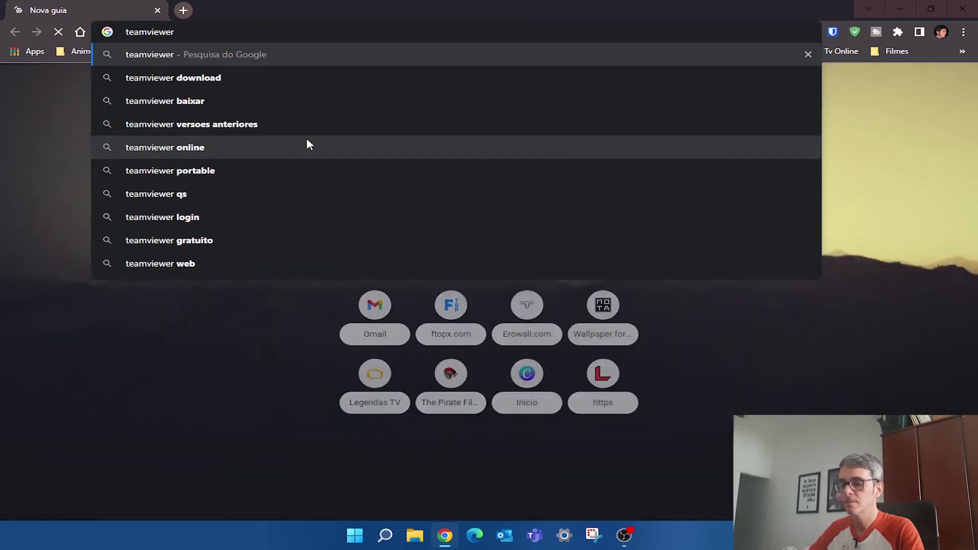
key("Return")
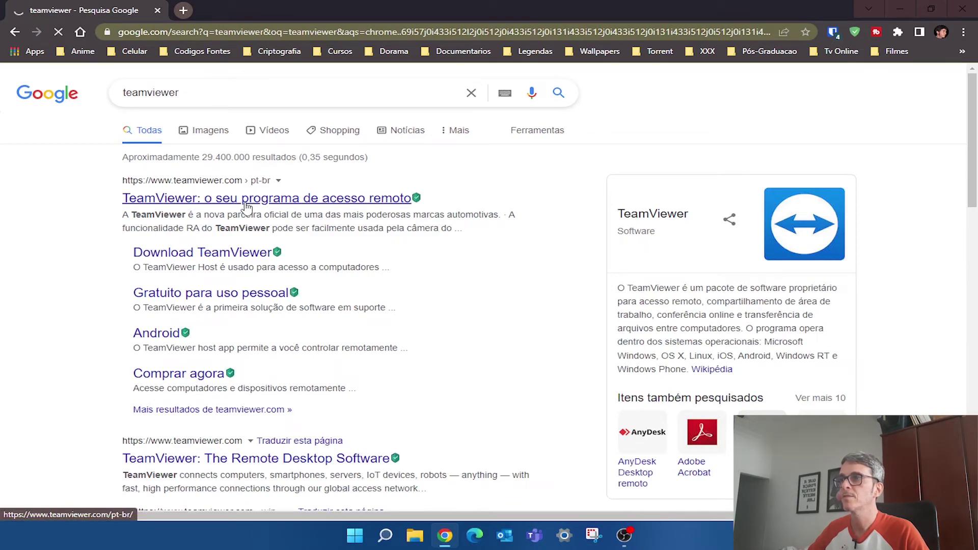
- Save the TeamViewer setup from the official site's Baixe grátis download
left_click(246, 201)
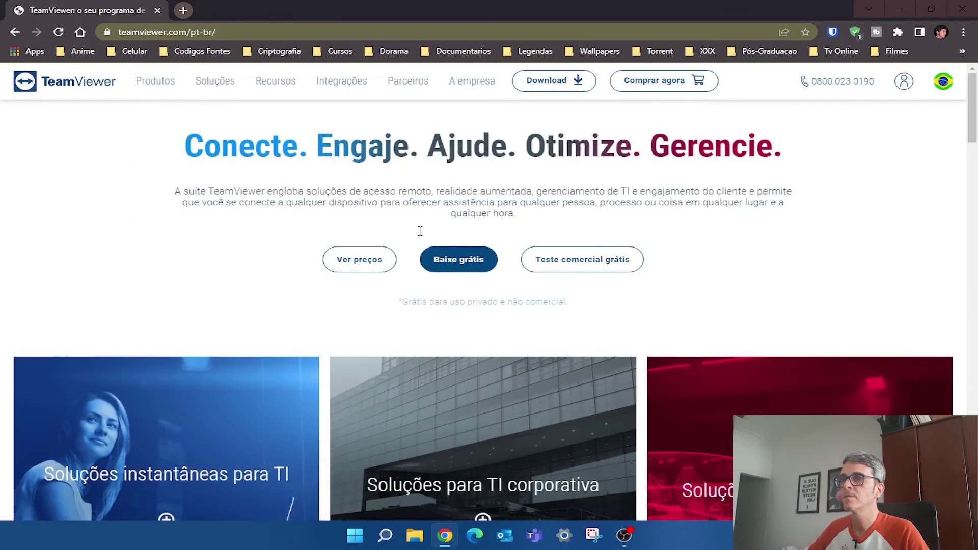
left_click(448, 266)
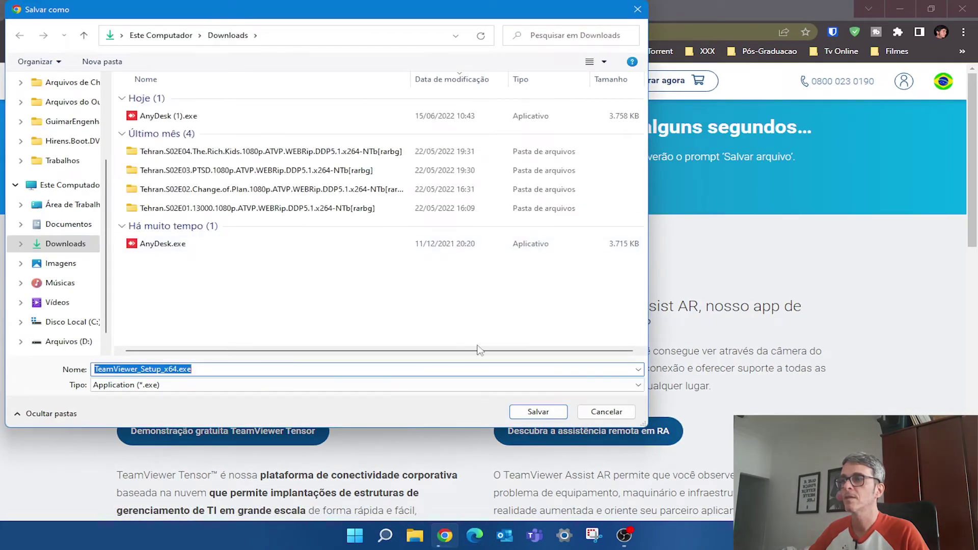
left_click(535, 413)
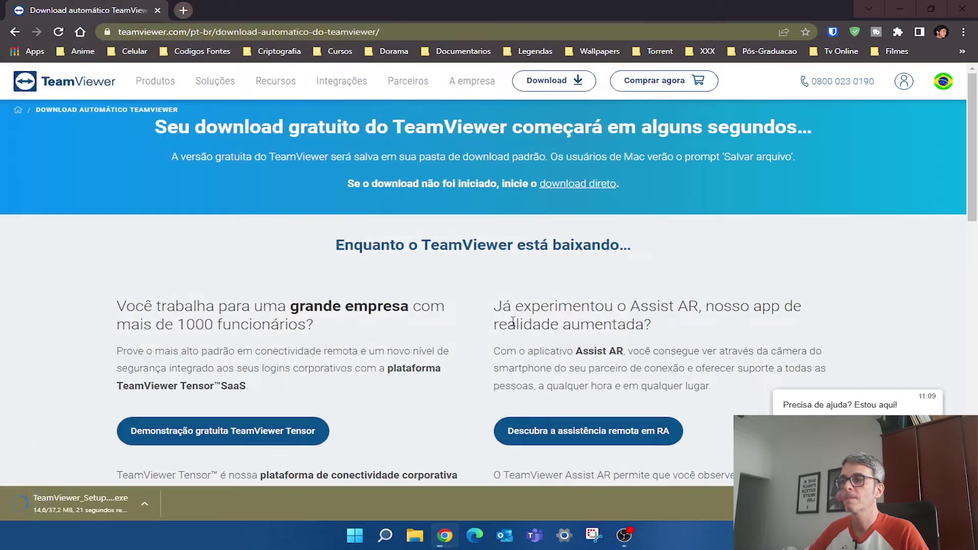
- Launch the setup with Executar somente and accept to run TeamViewer without installing
left_click(97, 503)
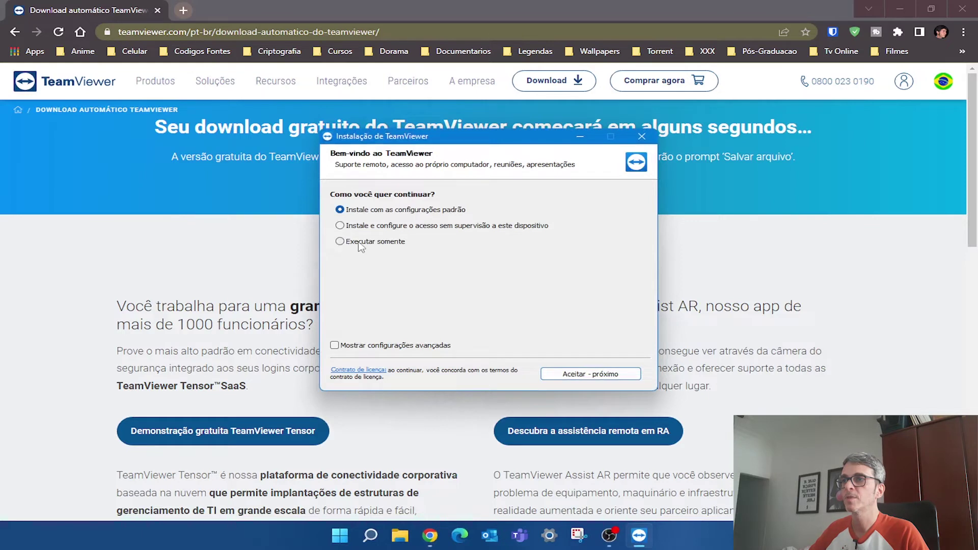
left_click(340, 244)
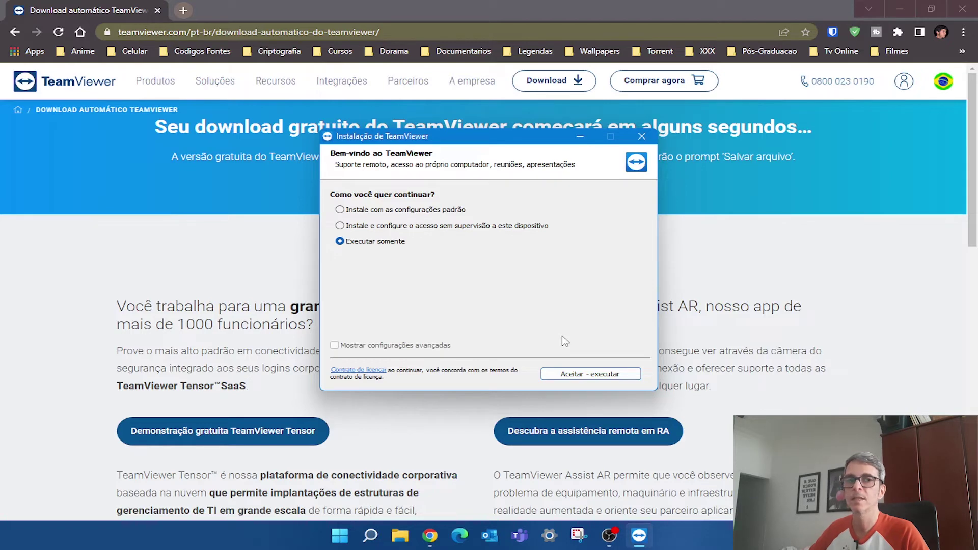
left_click(579, 375)
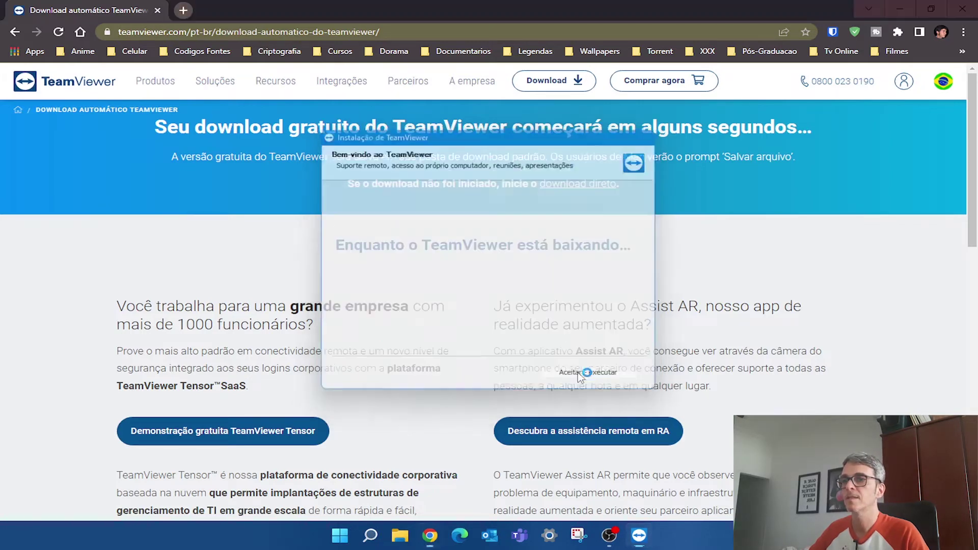